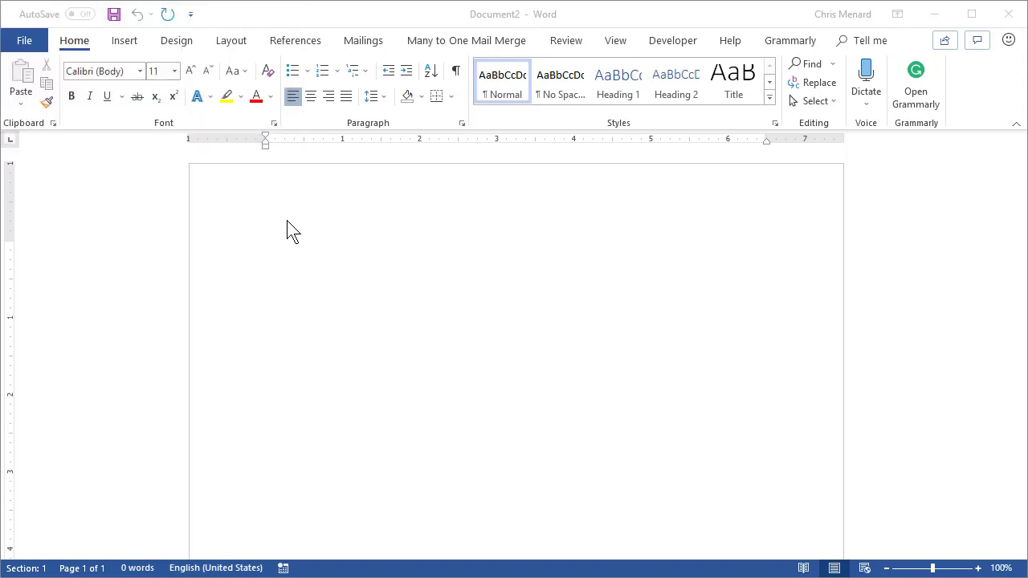
Insert a table three columns wide and four rows tall
{"action": "left_click", "coordinate": [302, 251]}
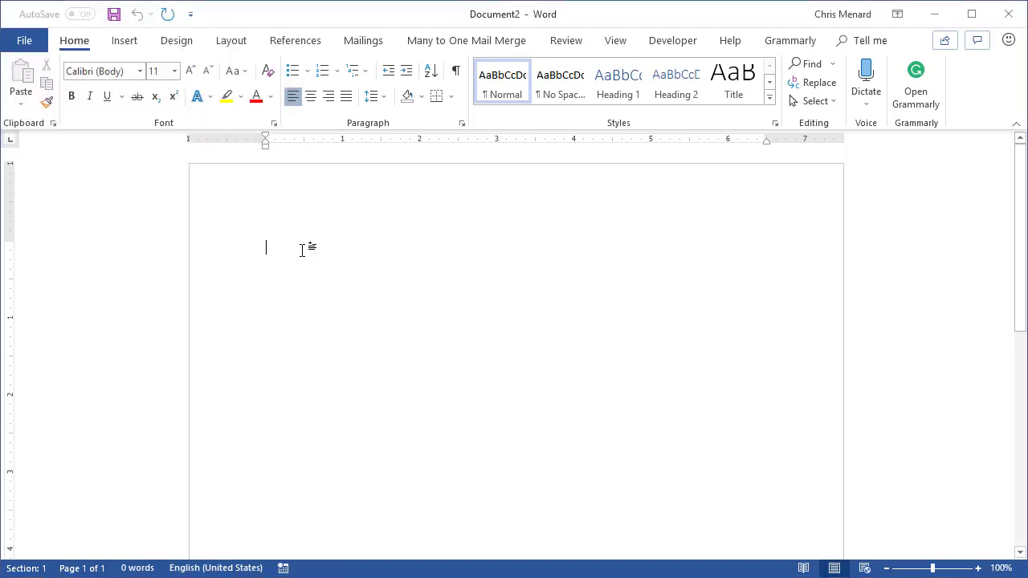
{"action": "left_click", "coordinate": [125, 42]}
{"action": "left_click", "coordinate": [105, 113]}
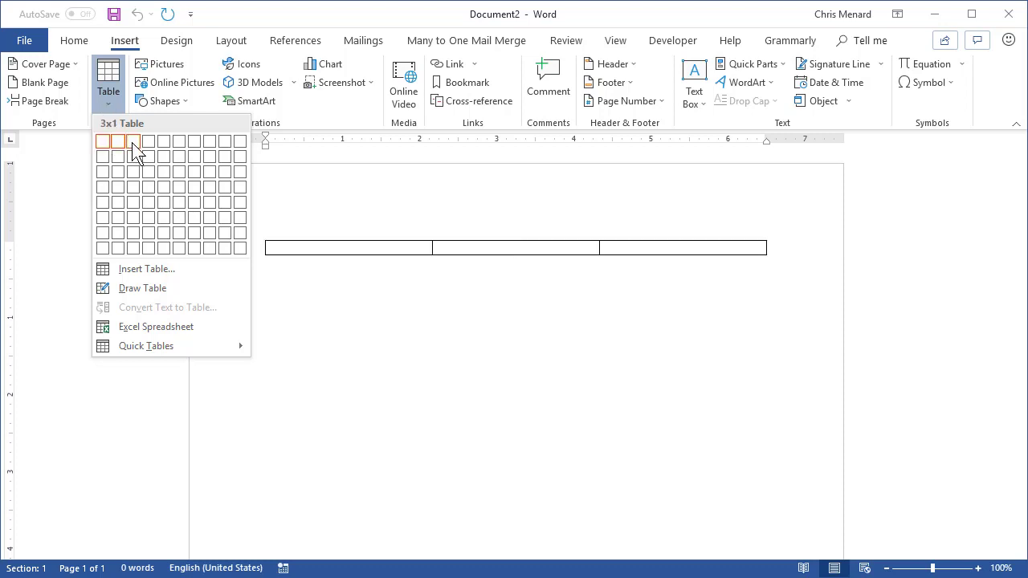
{"action": "left_click", "coordinate": [130, 185]}
Type the header row labels Name, Phone and Email
{"action": "left_click", "coordinate": [233, 241]}
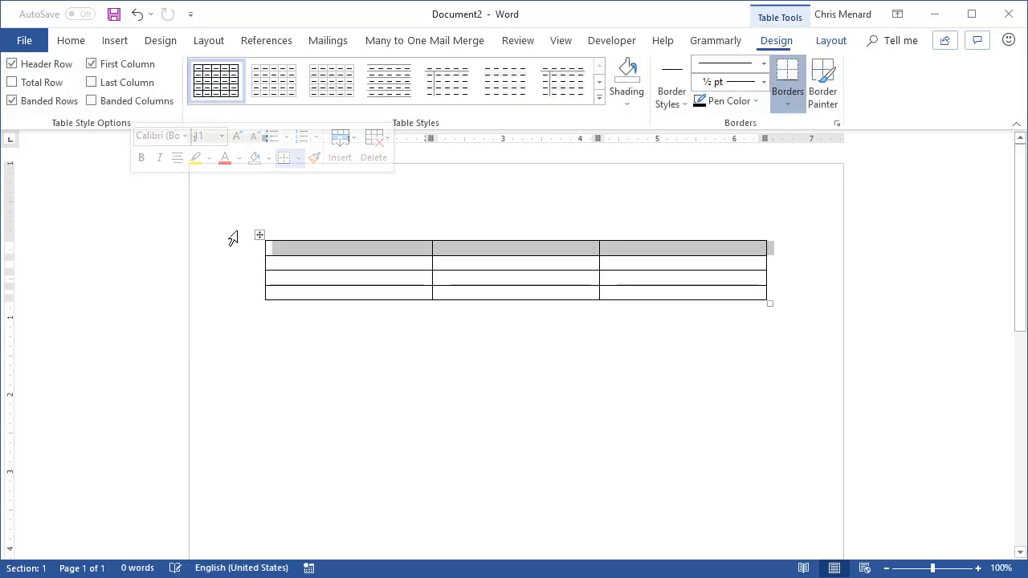
{"action": "left_click", "coordinate": [295, 247]}
{"action": "type", "text": "Name"}
{"action": "key", "text": "Tab"}
{"action": "type", "text": "Phone"}
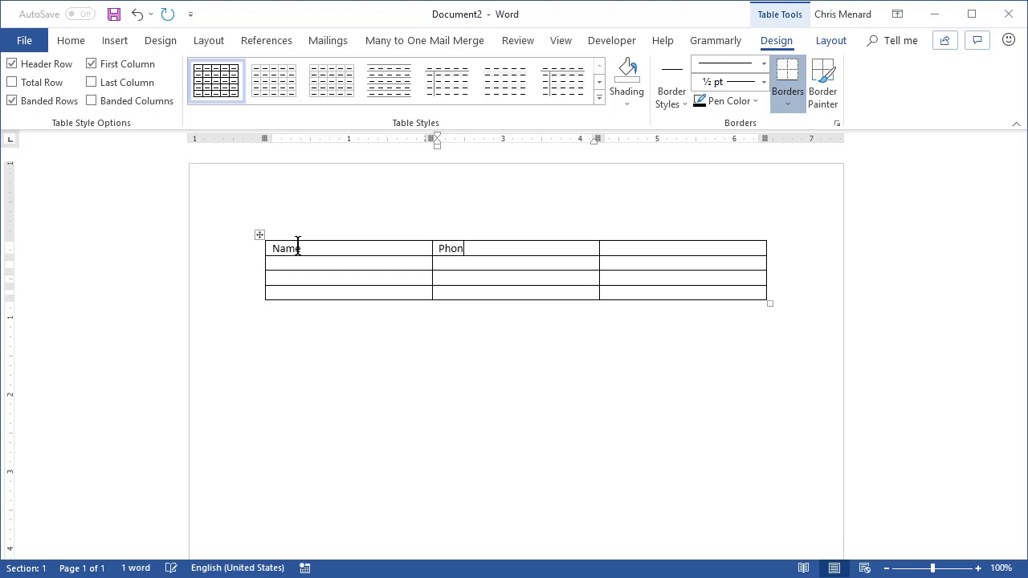
{"action": "key", "text": "Tab"}
{"action": "type", "text": "Email"}
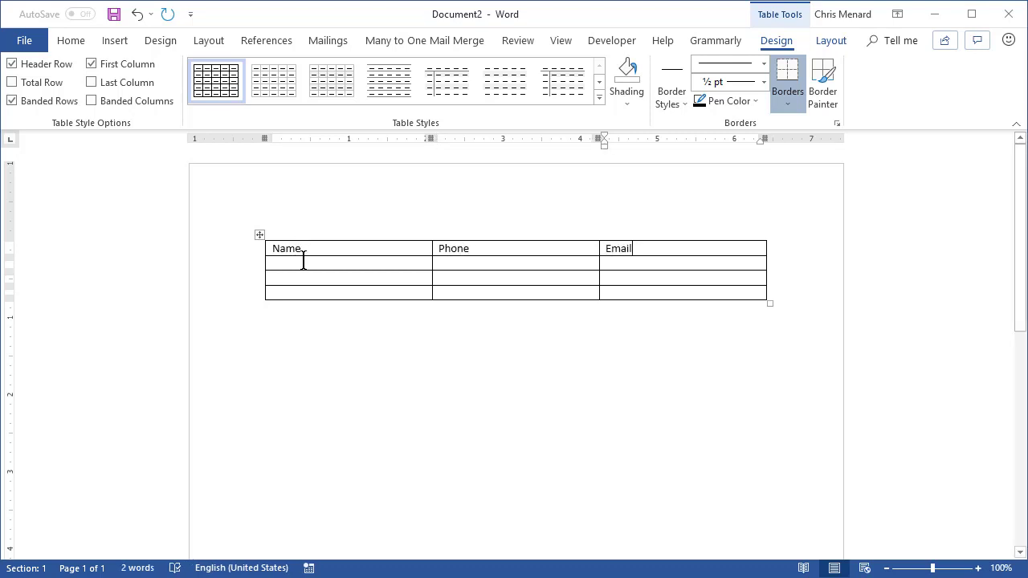
Add a blank column left of Name, making the table four columns wide
{"action": "left_click", "coordinate": [303, 261]}
{"action": "mouse_move", "coordinate": [258, 261]}
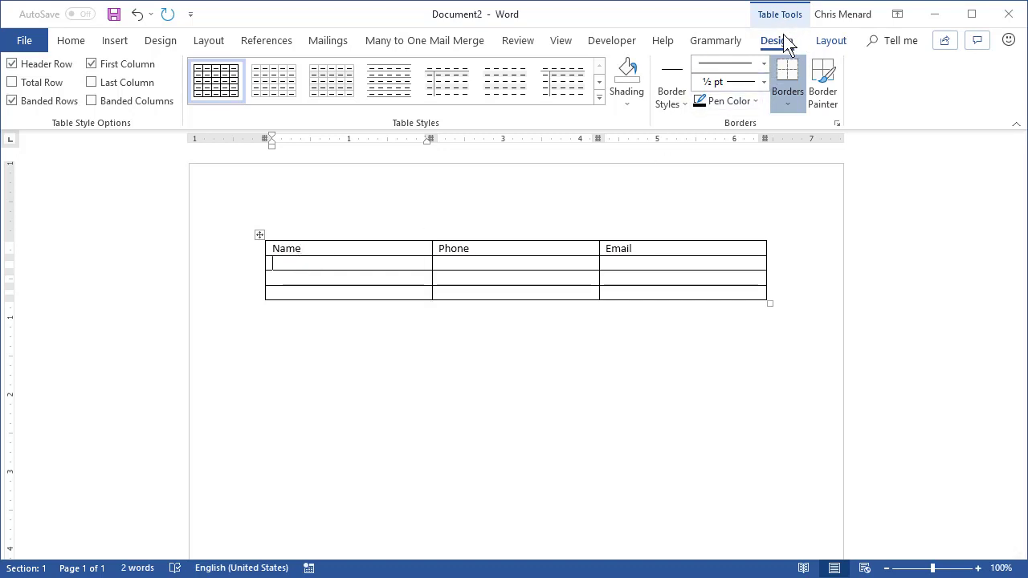
{"action": "left_click", "coordinate": [833, 50]}
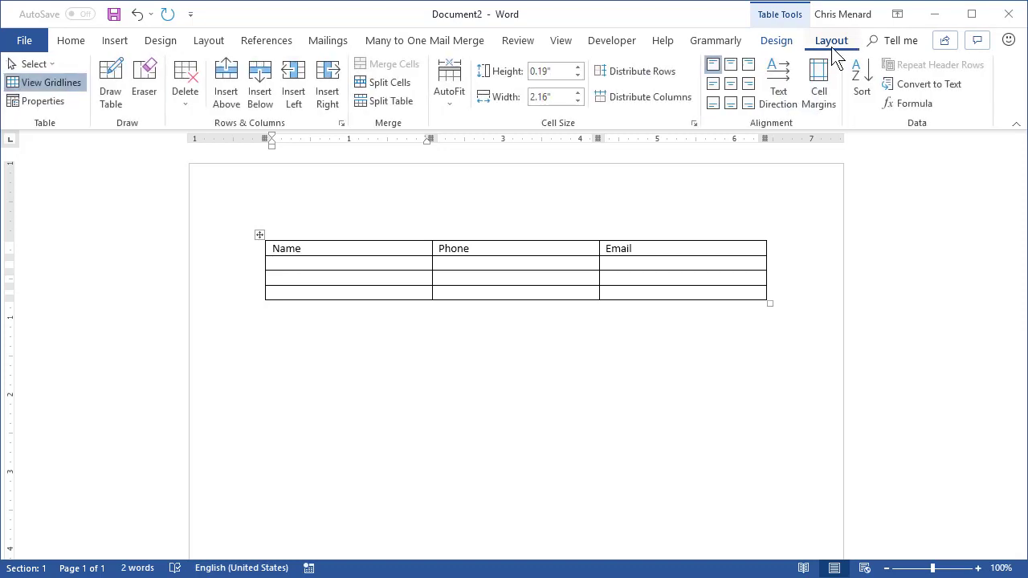
{"action": "left_click", "coordinate": [296, 108]}
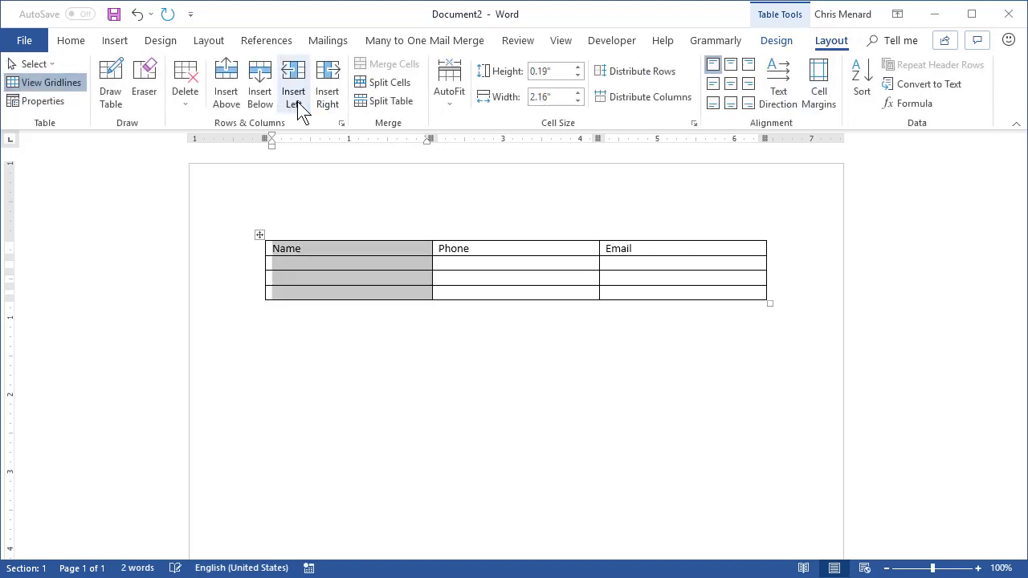
{"action": "left_click", "coordinate": [293, 264]}
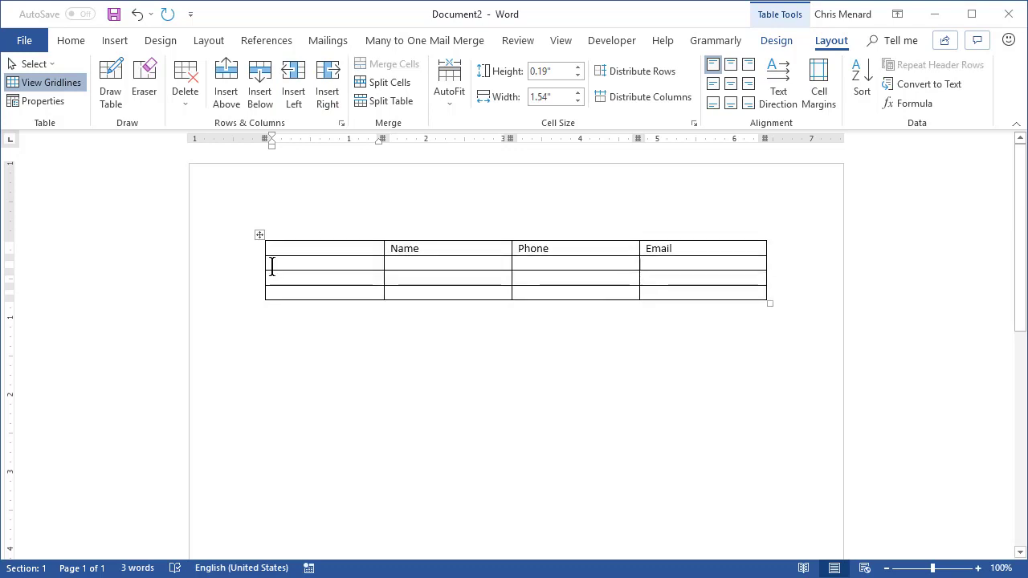
{"action": "key", "text": "Up"}
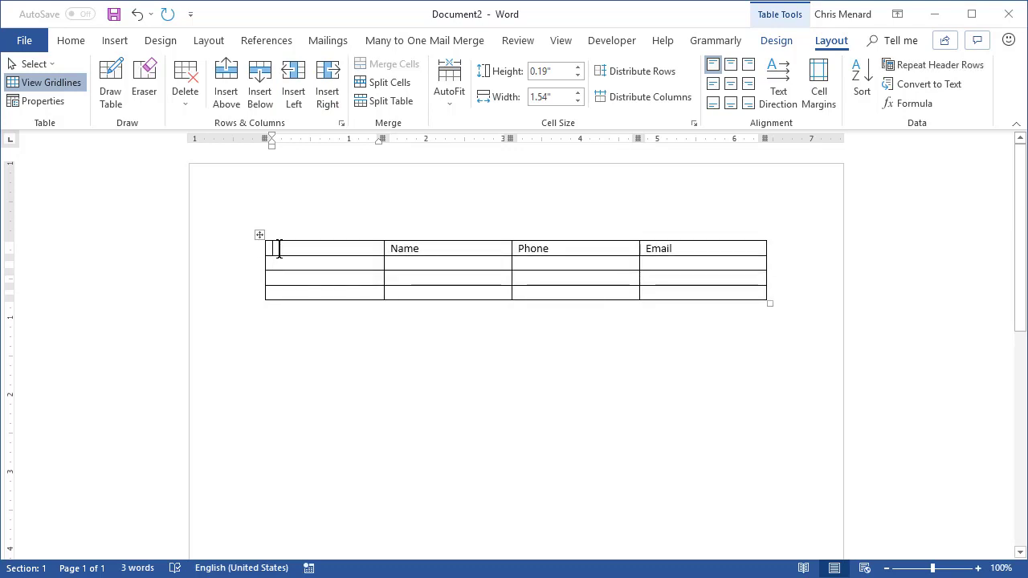
Apply automatic numbering 1., 2., 3. to the first-column cells of rows 2–4
{"action": "left_click", "coordinate": [268, 270]}
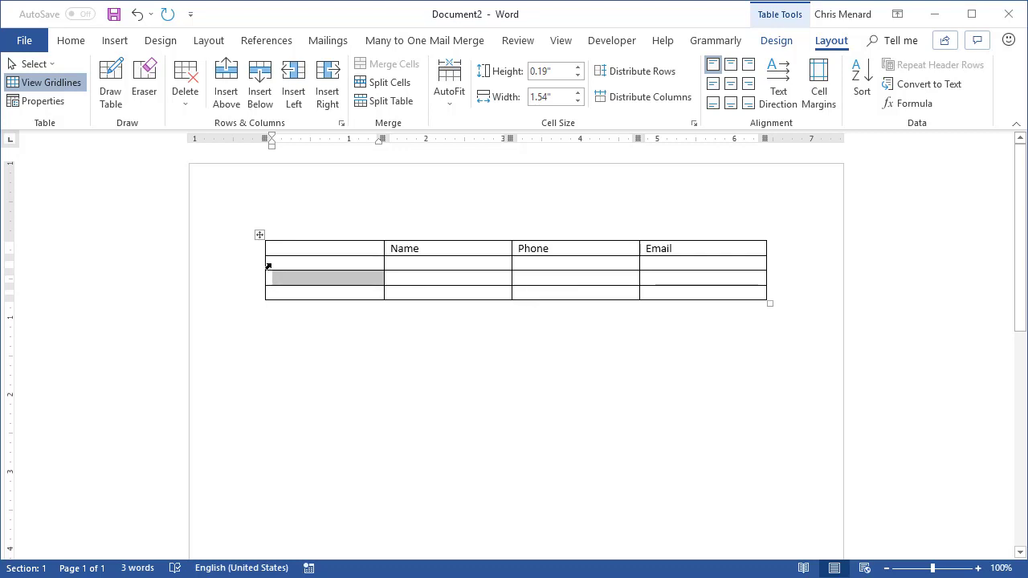
{"action": "left_click", "coordinate": [268, 264]}
{"action": "left_click_drag", "start_coordinate": [268, 266], "coordinate": [273, 292]}
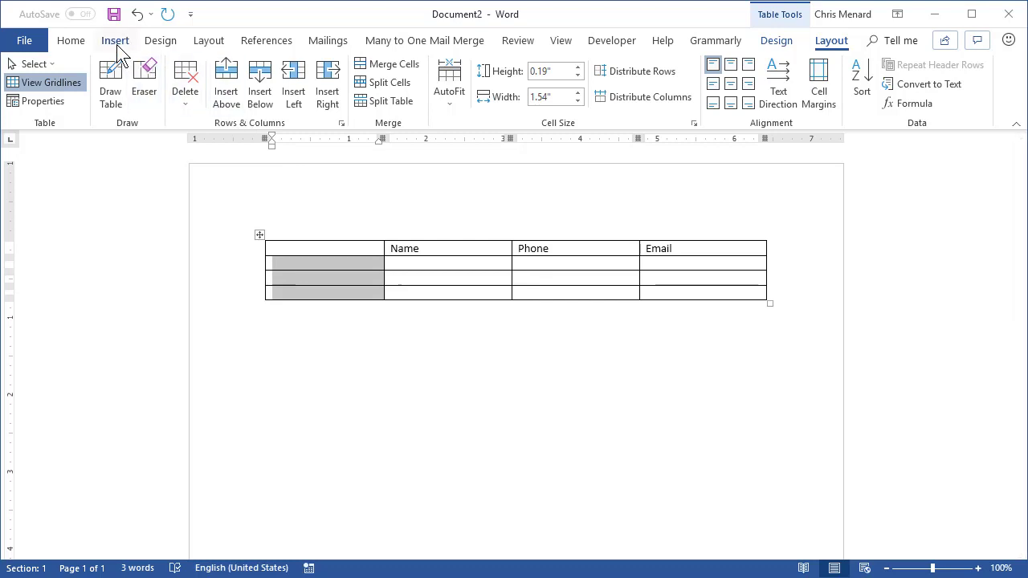
{"action": "left_click", "coordinate": [79, 42]}
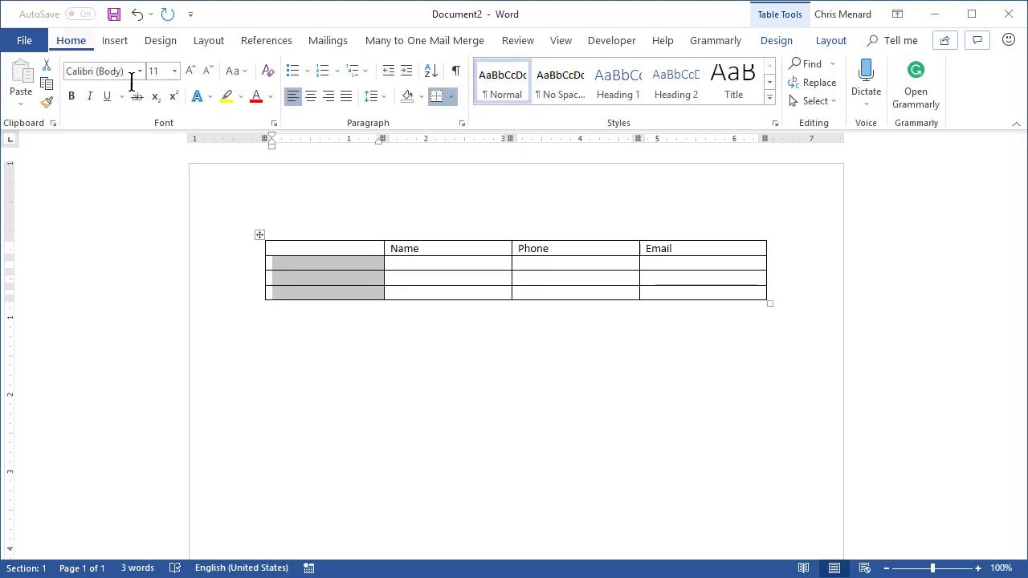
{"action": "left_click", "coordinate": [323, 74]}
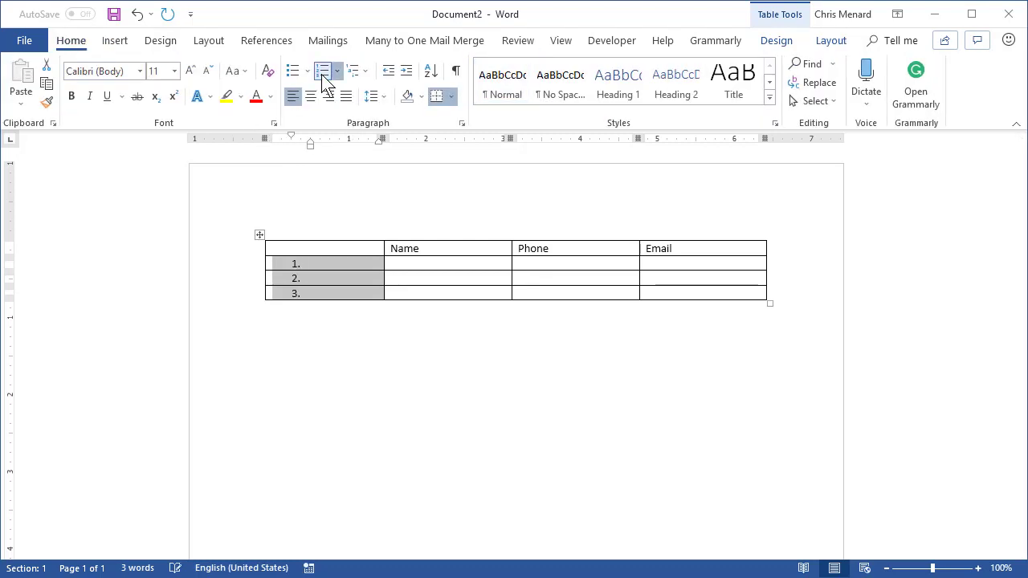
{"action": "left_click", "coordinate": [325, 276]}
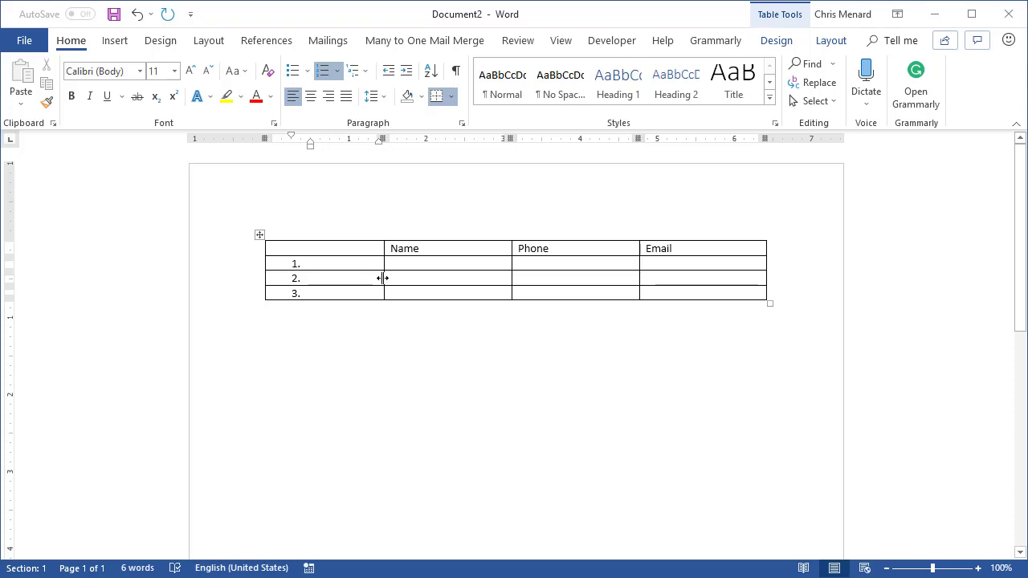
Reduce the numbered first column's width to 0.7 inches
{"action": "left_click", "coordinate": [831, 45]}
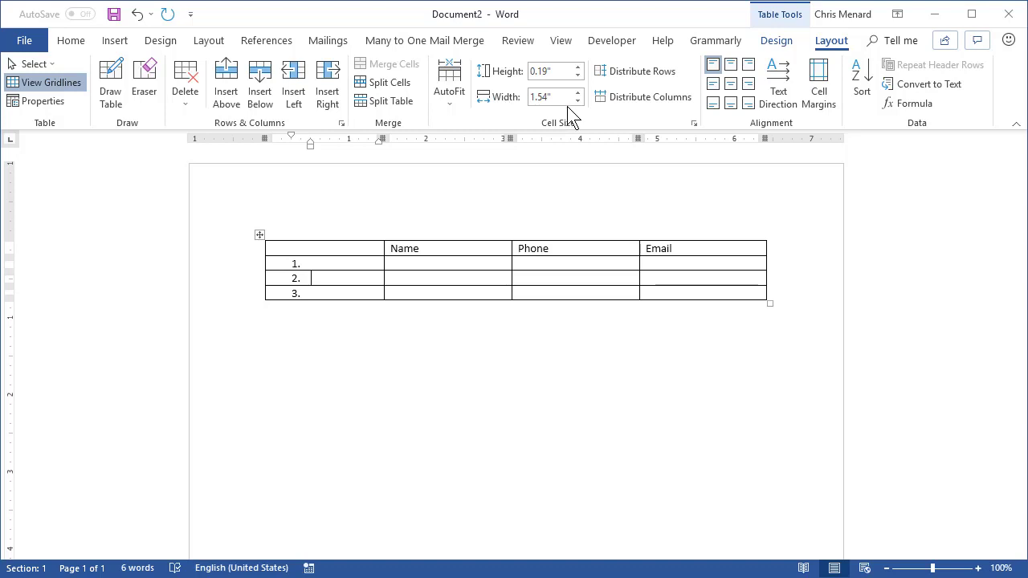
{"action": "left_click", "coordinate": [578, 101]}
{"action": "left_click", "coordinate": [577, 101]}
{"action": "left_click", "coordinate": [577, 101]}
{"action": "left_click", "coordinate": [577, 101]}
{"action": "left_click", "coordinate": [577, 101]}
{"action": "left_click", "coordinate": [577, 101]}
{"action": "left_click", "coordinate": [577, 102]}
{"action": "left_click", "coordinate": [577, 101]}
{"action": "left_click", "coordinate": [577, 101]}
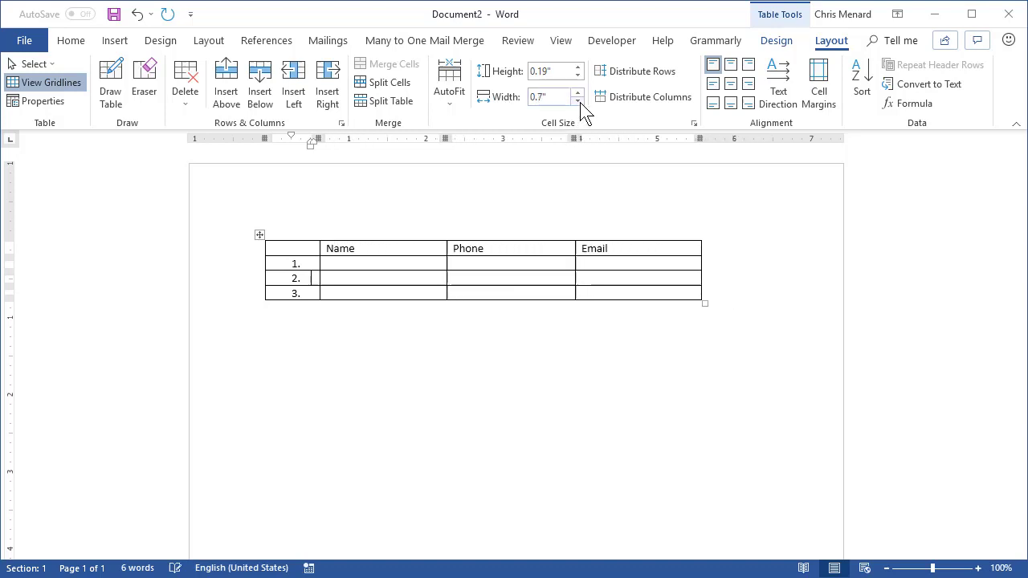
Define a custom number format '1' without the trailing period for the row numbers
{"action": "right_click", "coordinate": [298, 267]}
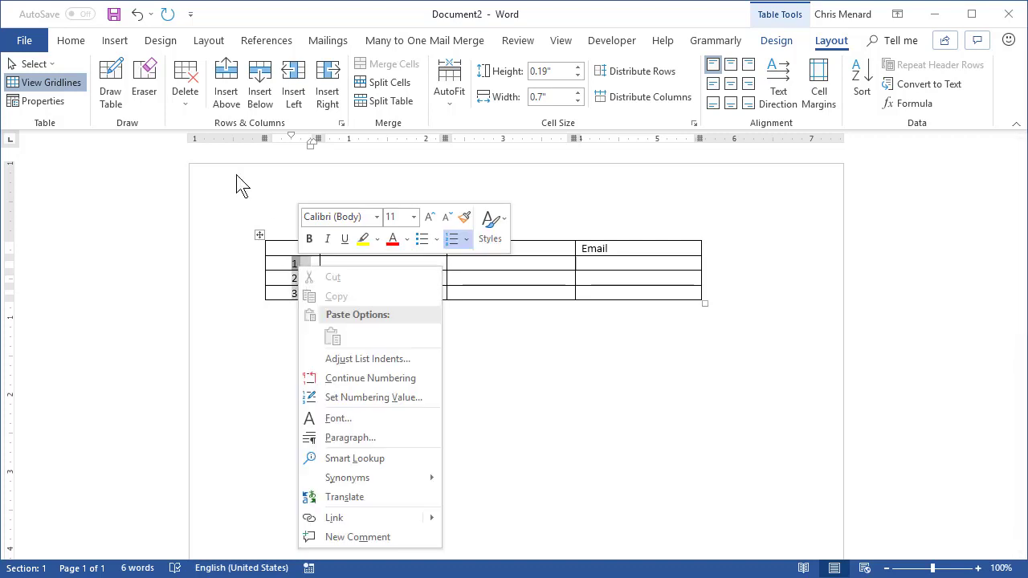
{"action": "left_click", "coordinate": [78, 45]}
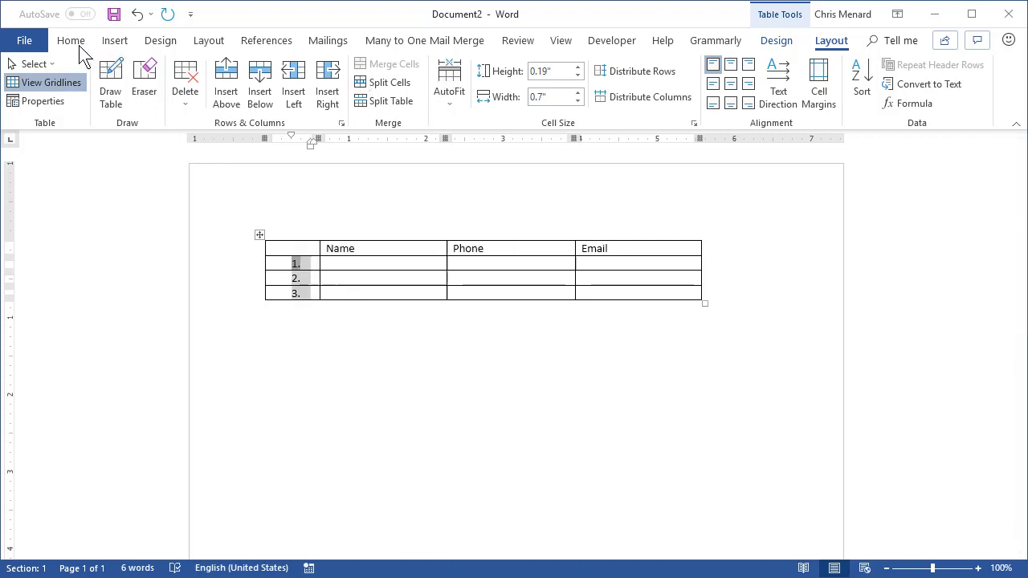
{"action": "left_click", "coordinate": [78, 45]}
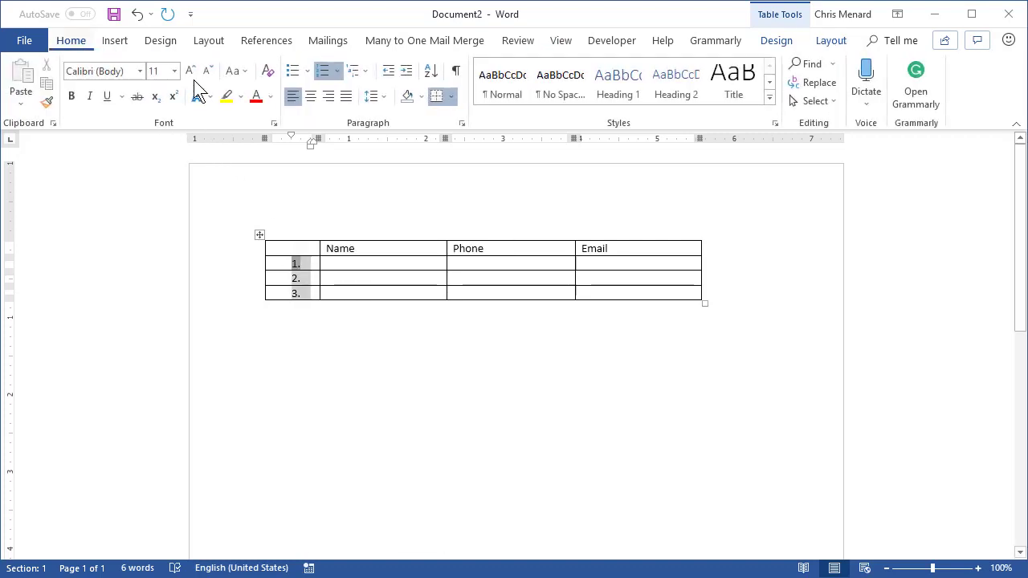
{"action": "left_click", "coordinate": [338, 71]}
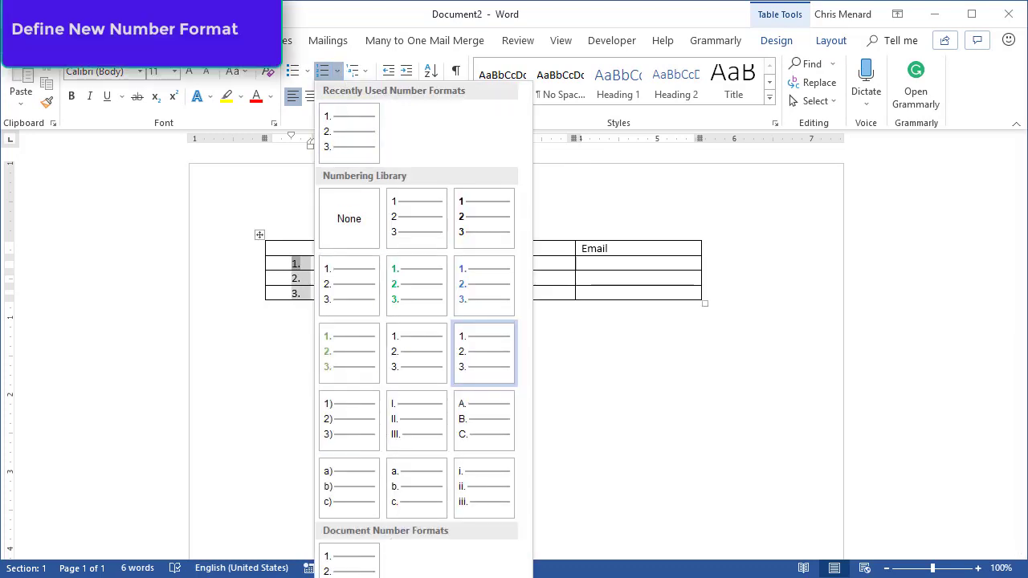
{"action": "left_click", "coordinate": [409, 565]}
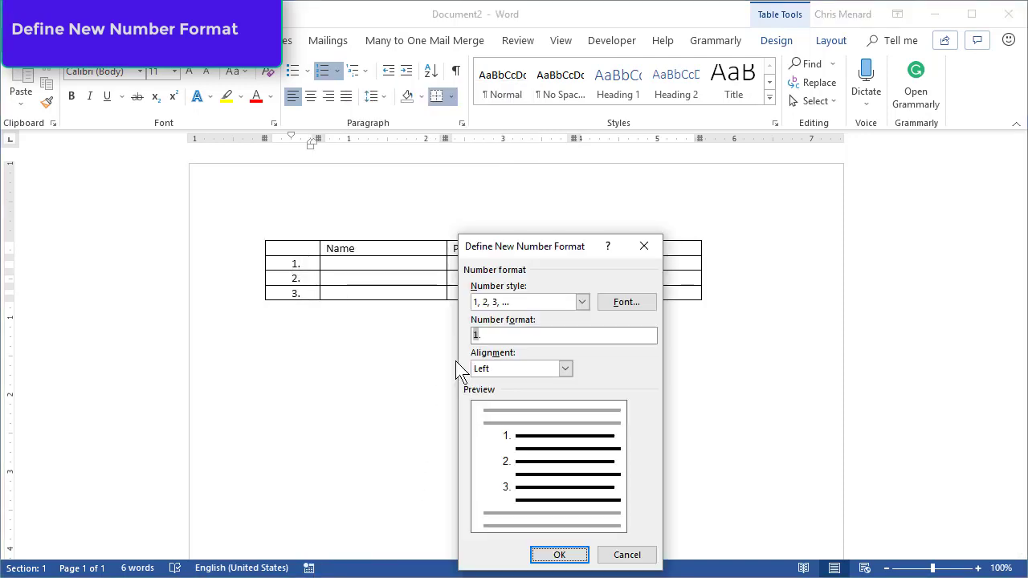
{"action": "key", "text": "BackSpace"}
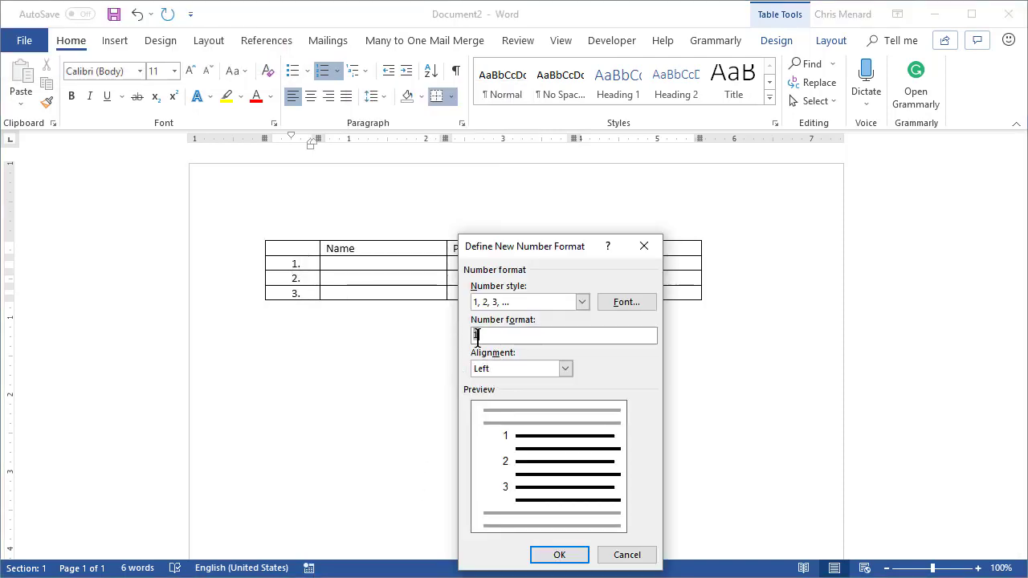
{"action": "left_click", "coordinate": [560, 555]}
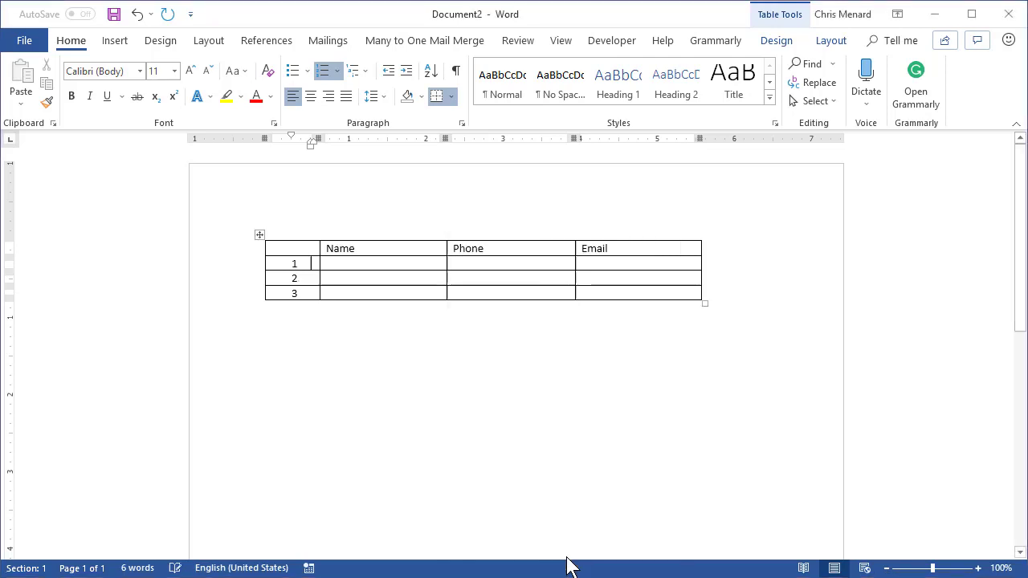
Set the list indents to number position 0.05" with nothing following each number
{"action": "left_click", "coordinate": [297, 277]}
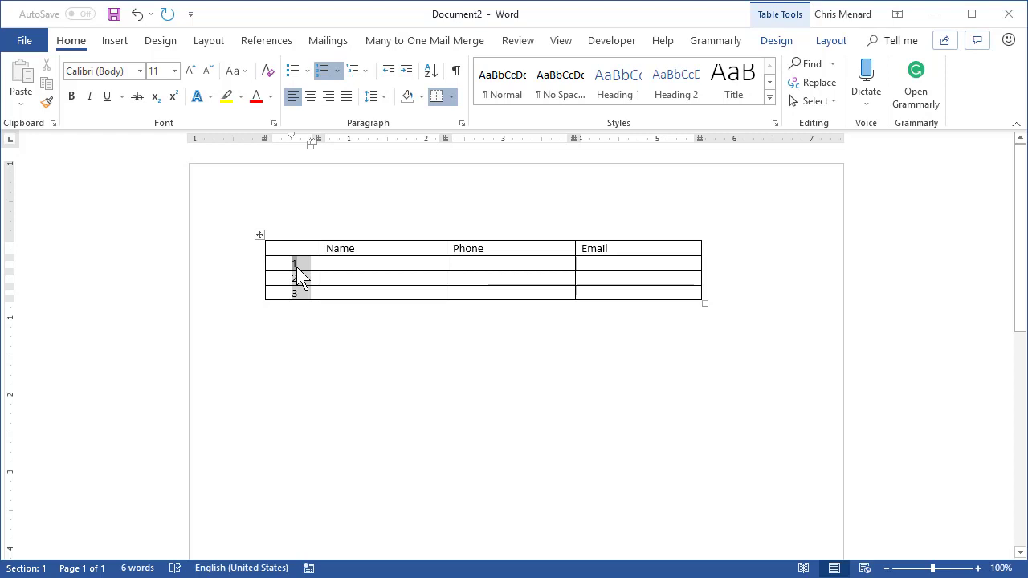
{"action": "right_click", "coordinate": [297, 271]}
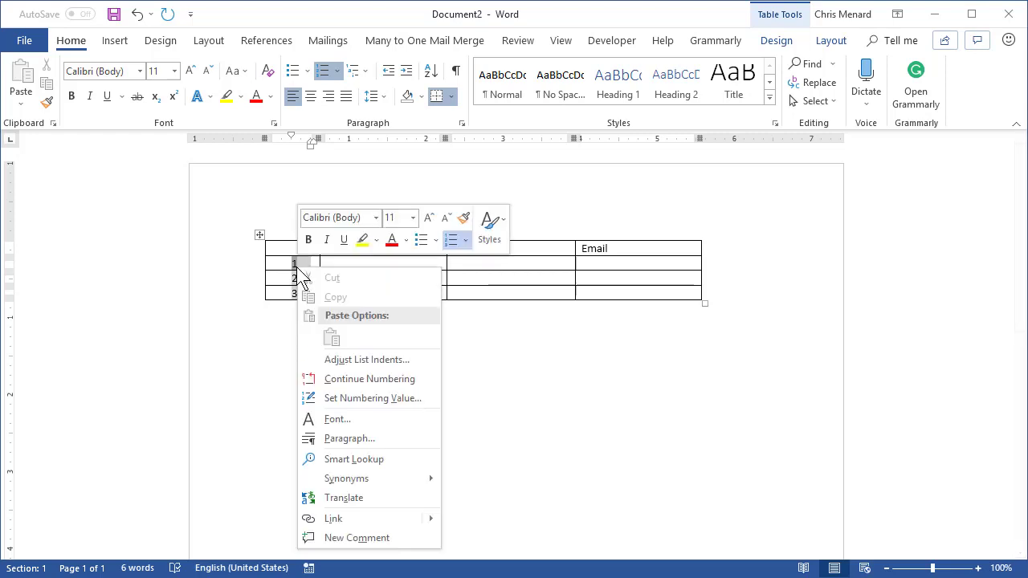
{"action": "left_click", "coordinate": [362, 369]}
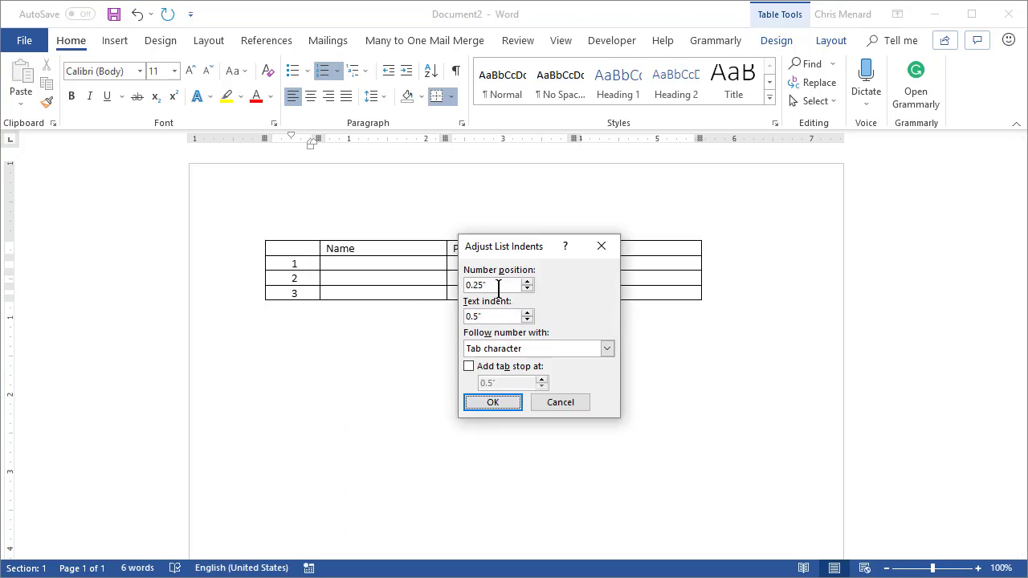
{"action": "left_click", "coordinate": [527, 288]}
{"action": "left_click", "coordinate": [527, 288]}
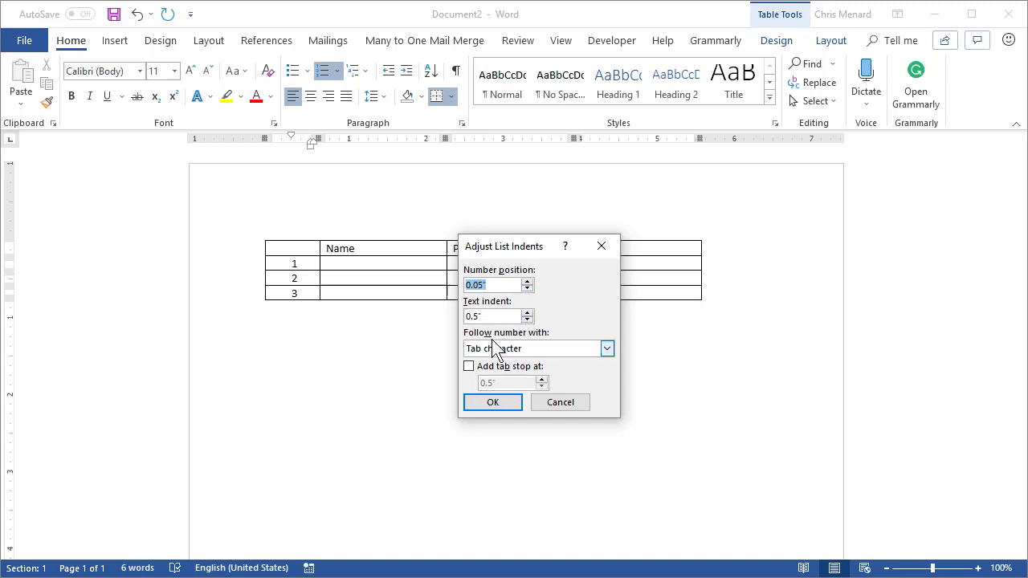
{"action": "left_click", "coordinate": [607, 348]}
{"action": "left_click", "coordinate": [522, 382]}
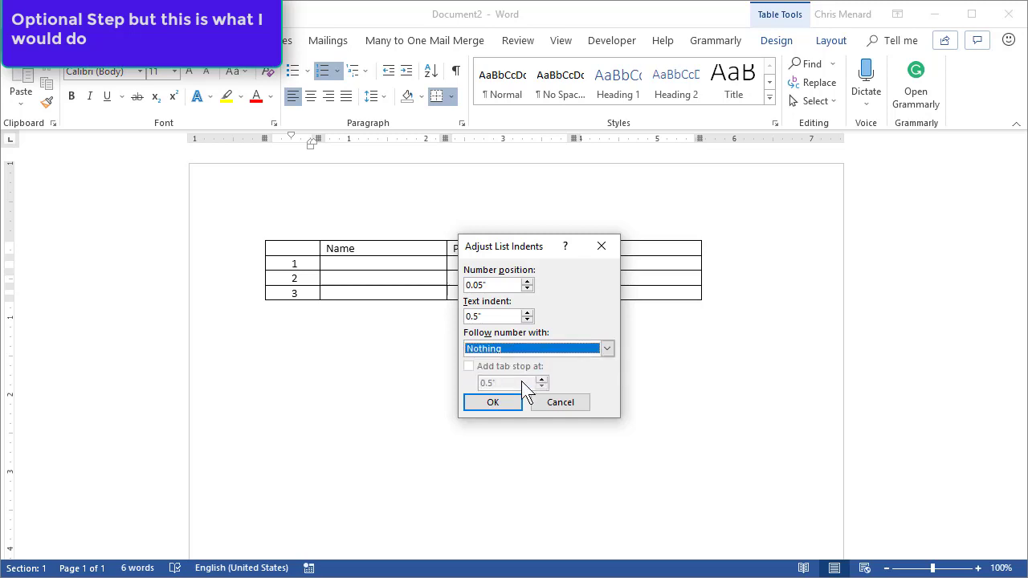
{"action": "left_click", "coordinate": [503, 404]}
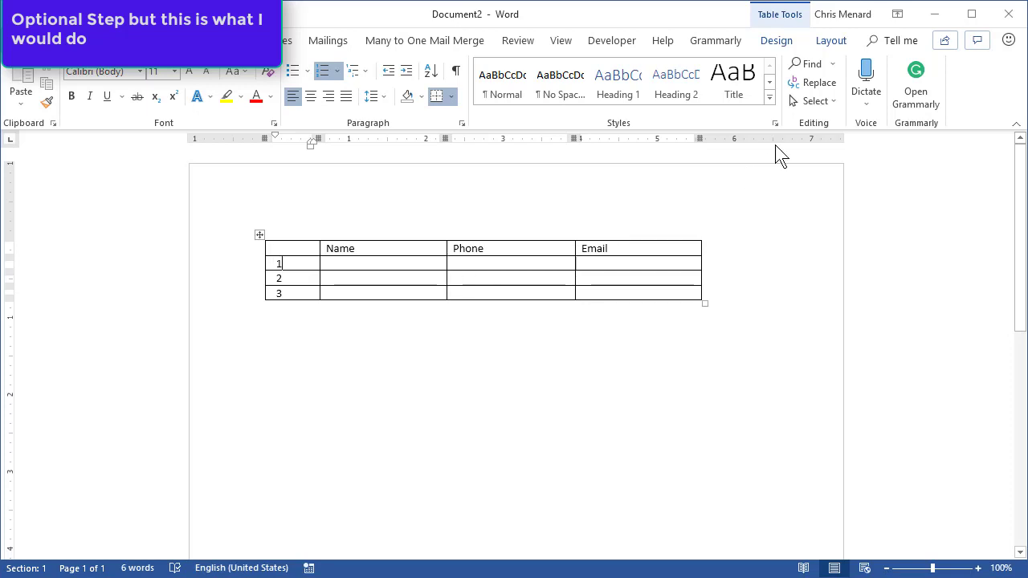
Narrow the numbered first column further to 0.4 inches
{"action": "left_click", "coordinate": [831, 41]}
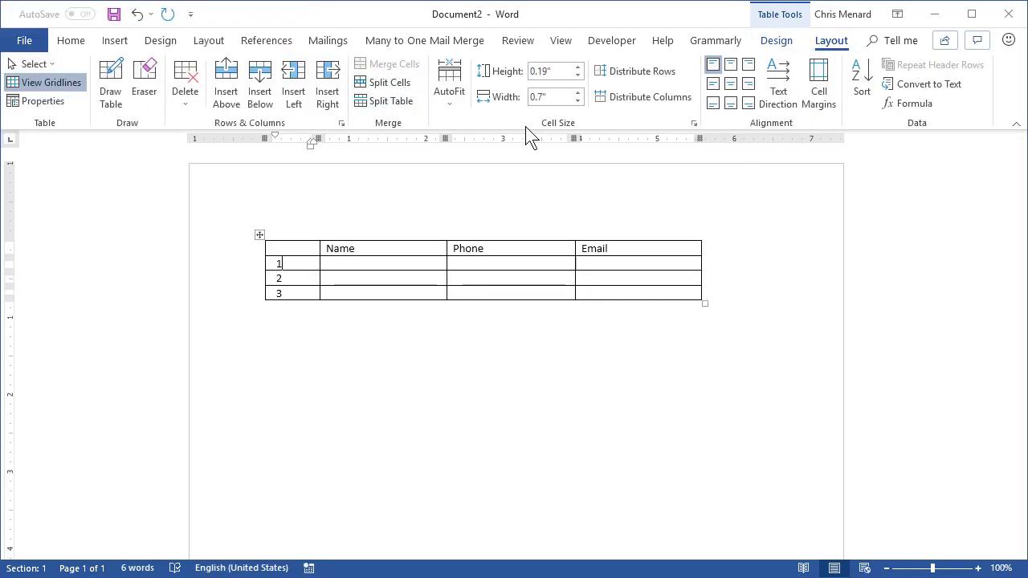
{"action": "left_click", "coordinate": [578, 101]}
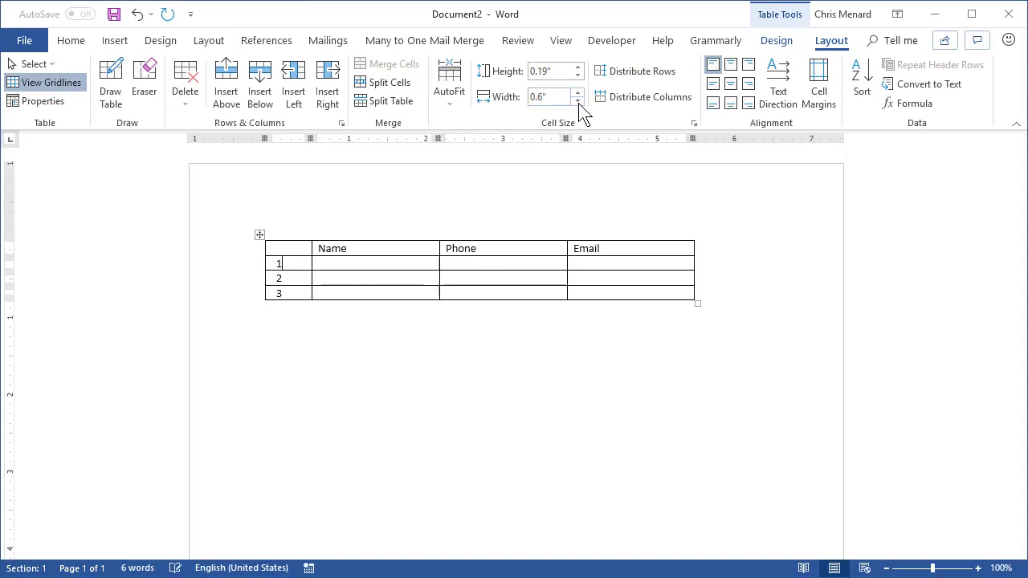
{"action": "left_click", "coordinate": [577, 101]}
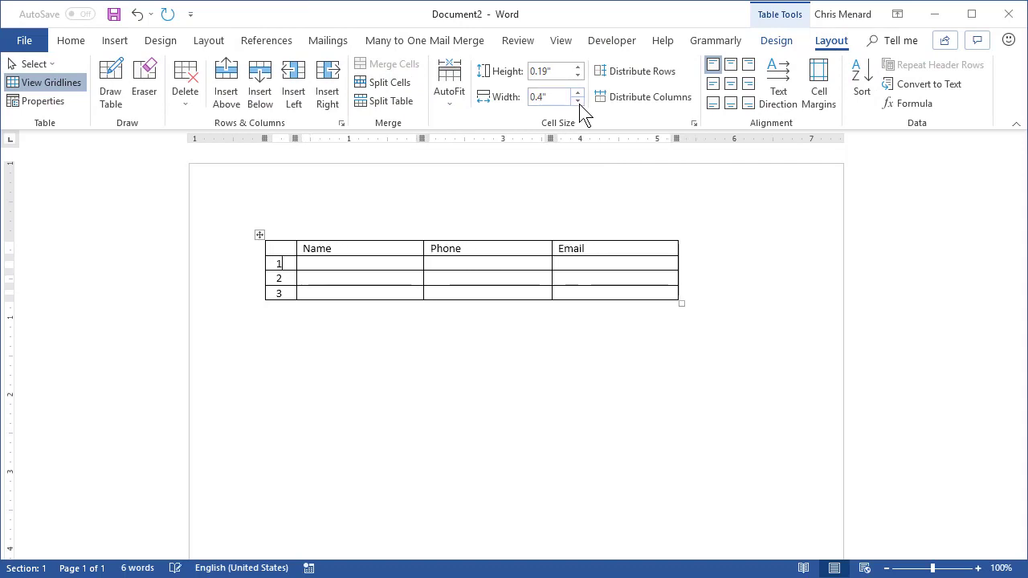
{"action": "left_click", "coordinate": [347, 296]}
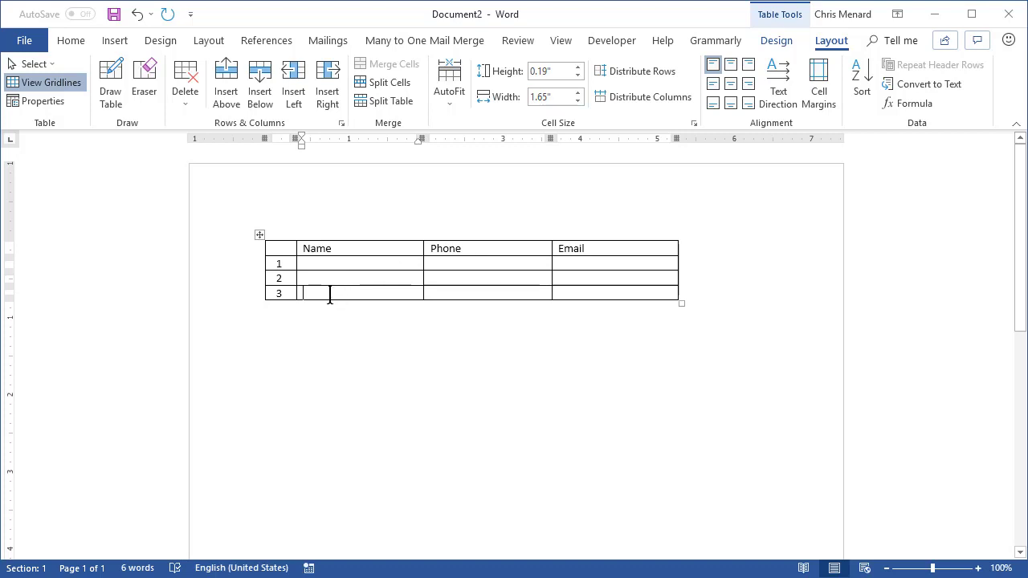
Add ten rows so the table runs to numbered rows 1 through 13
{"action": "key", "text": "Tab"}
{"action": "key", "text": "Tab"}
{"action": "key", "text": "Tab"}
{"action": "key", "text": "Tab"}
{"action": "key", "text": "Tab"}
{"action": "key", "text": "Tab"}
{"action": "key", "text": "Tab"}
{"action": "key", "text": "Tab"}
{"action": "key", "text": "Tab"}
{"action": "key", "text": "Tab"}
{"action": "key", "text": "Tab"}
{"action": "key", "text": "Tab"}
{"action": "key", "text": "Tab"}
{"action": "key", "text": "Tab"}
{"action": "key", "text": "Tab"}
{"action": "key", "text": "Tab"}
{"action": "key", "text": "Tab"}
{"action": "key", "text": "Tab"}
{"action": "key", "text": "Tab"}
{"action": "key", "text": "Tab"}
{"action": "key", "text": "Tab"}
{"action": "key", "text": "Tab"}
{"action": "key", "text": "Tab"}
{"action": "key", "text": "Tab"}
{"action": "key", "text": "Tab"}
{"action": "key", "text": "Tab"}
{"action": "key", "text": "Tab"}
{"action": "key", "text": "Tab"}
{"action": "key", "text": "Tab"}
{"action": "key", "text": "Tab"}
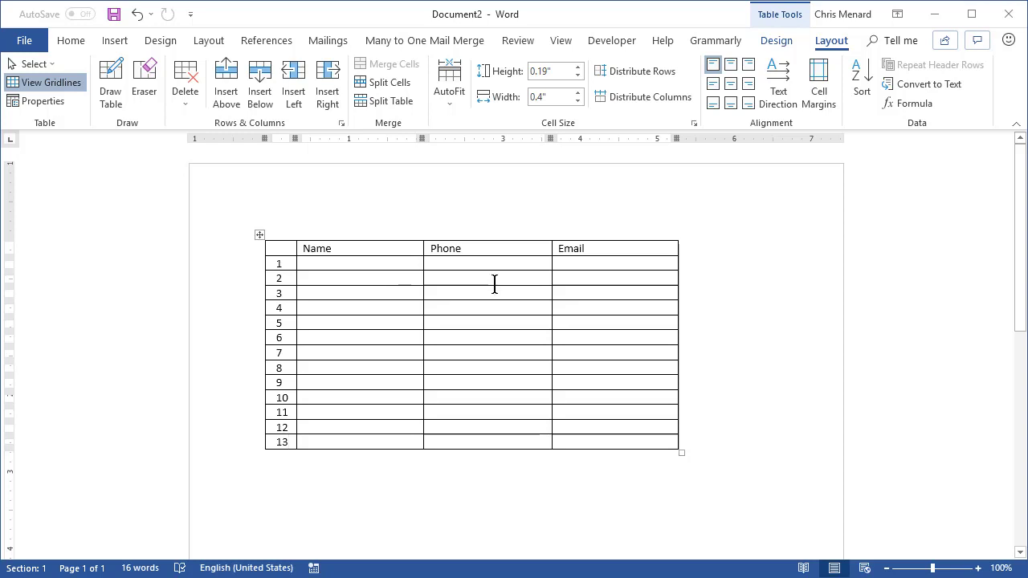
AutoFit the whole table to the window so its columns span the page
{"action": "left_click", "coordinate": [258, 236]}
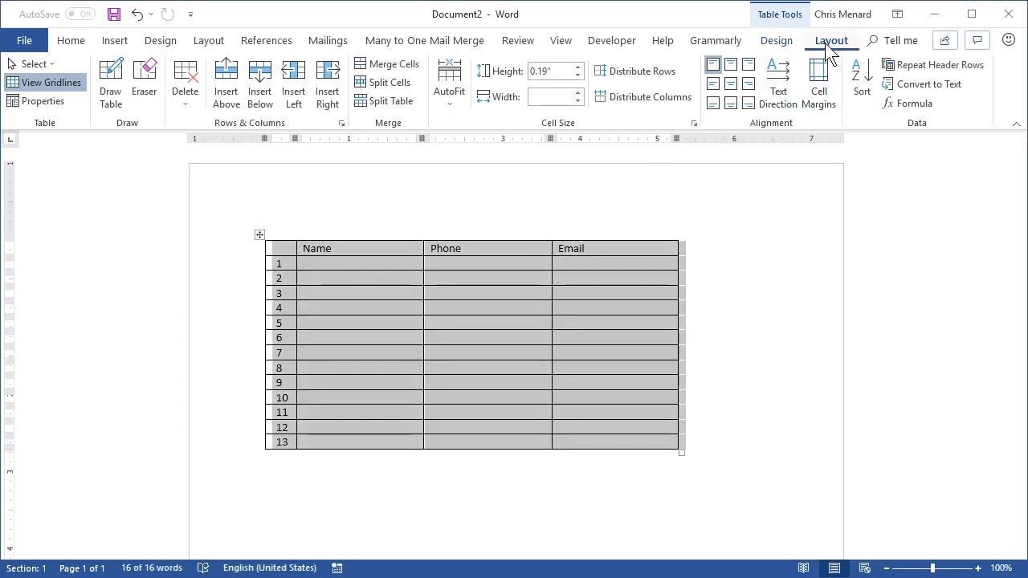
{"action": "left_click", "coordinate": [448, 96]}
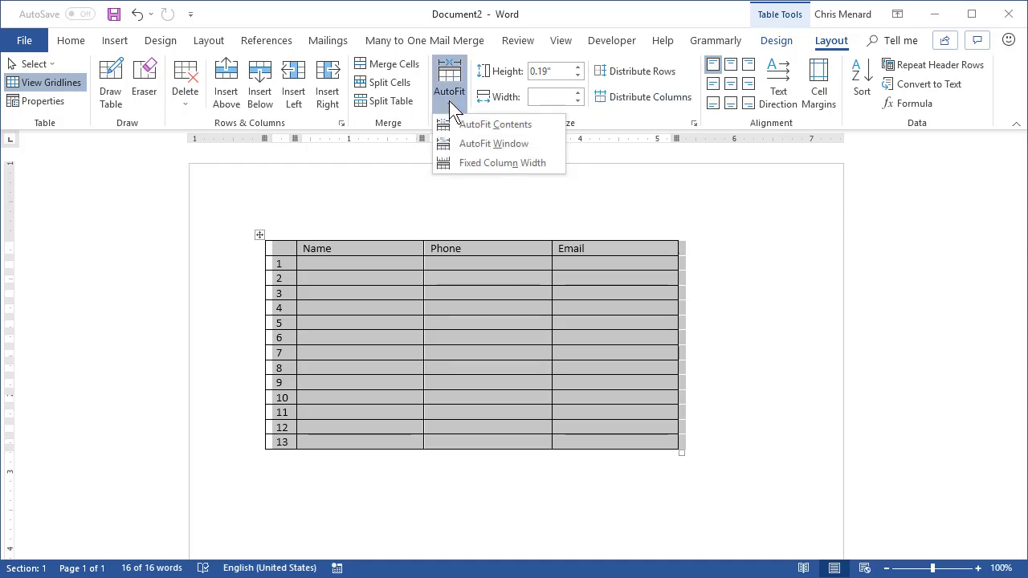
{"action": "left_click", "coordinate": [475, 148]}
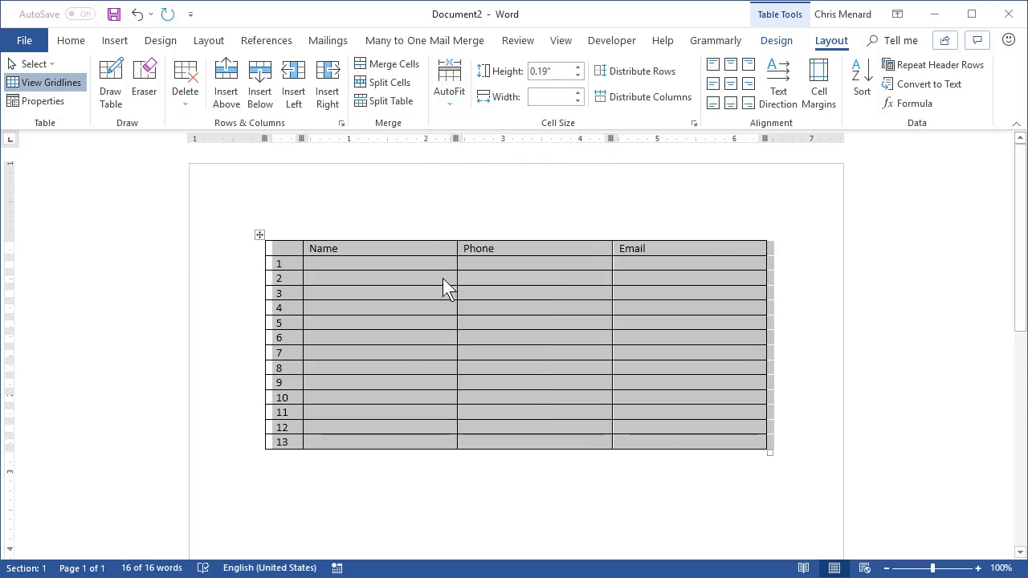
{"action": "left_click", "coordinate": [415, 262]}
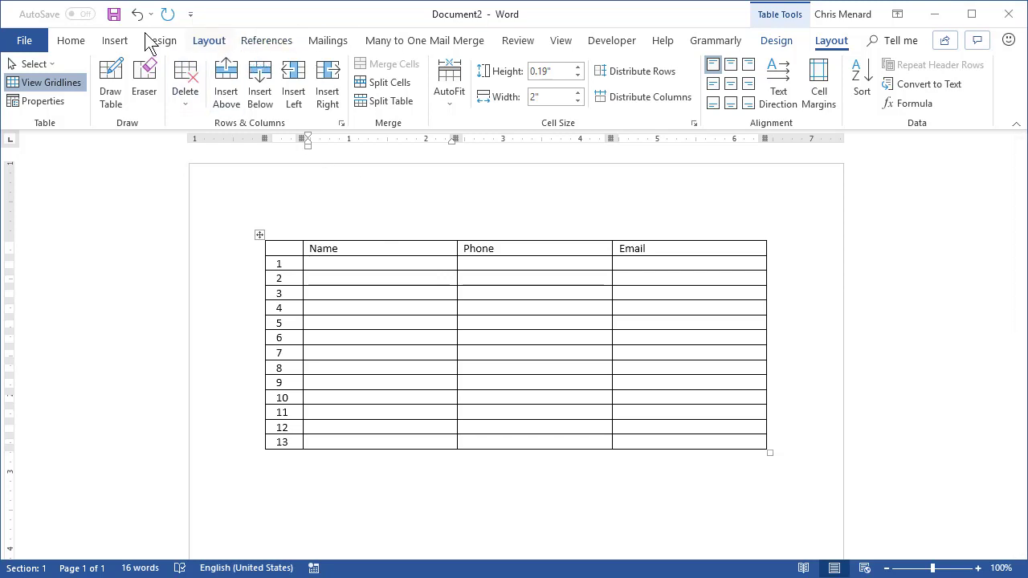
Switch the page orientation to landscape
{"action": "left_click", "coordinate": [207, 42]}
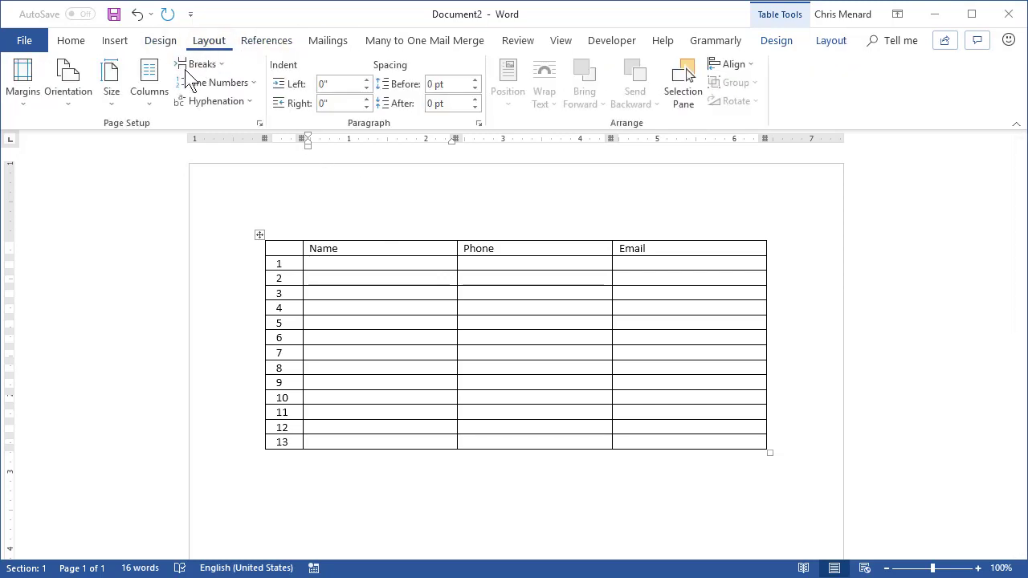
{"action": "left_click", "coordinate": [80, 104]}
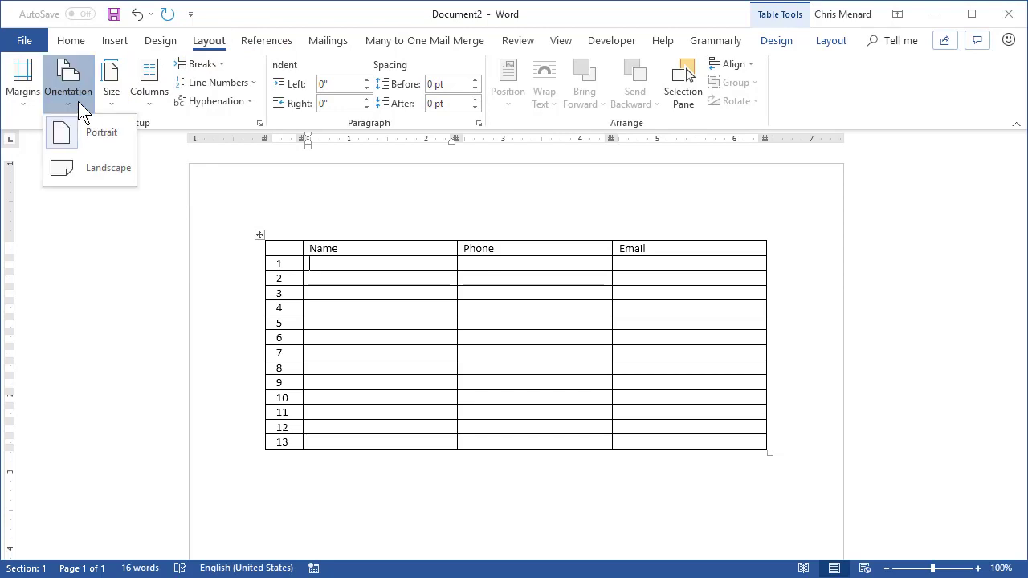
{"action": "left_click", "coordinate": [101, 170]}
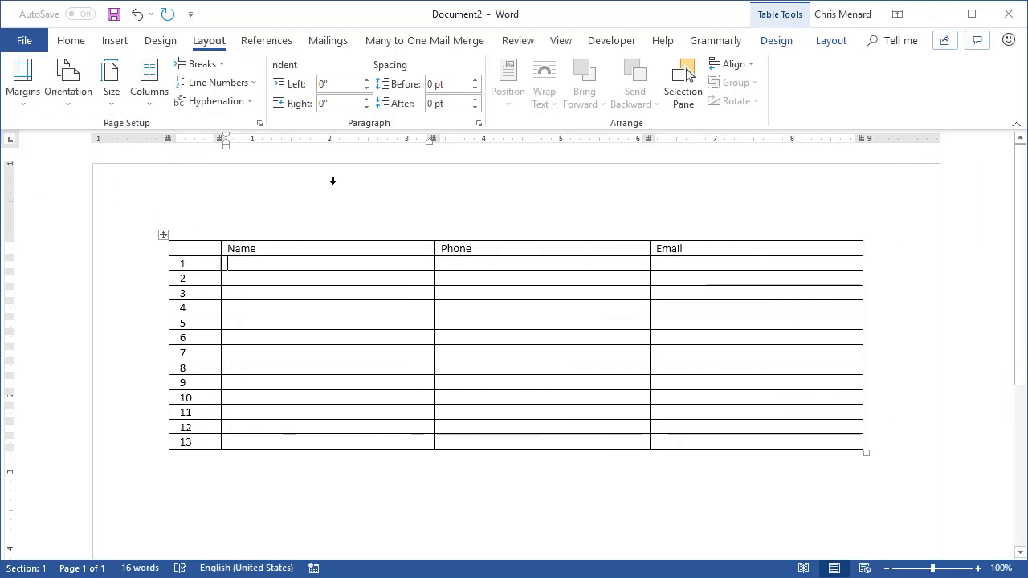
{"action": "left_click", "coordinate": [822, 46]}
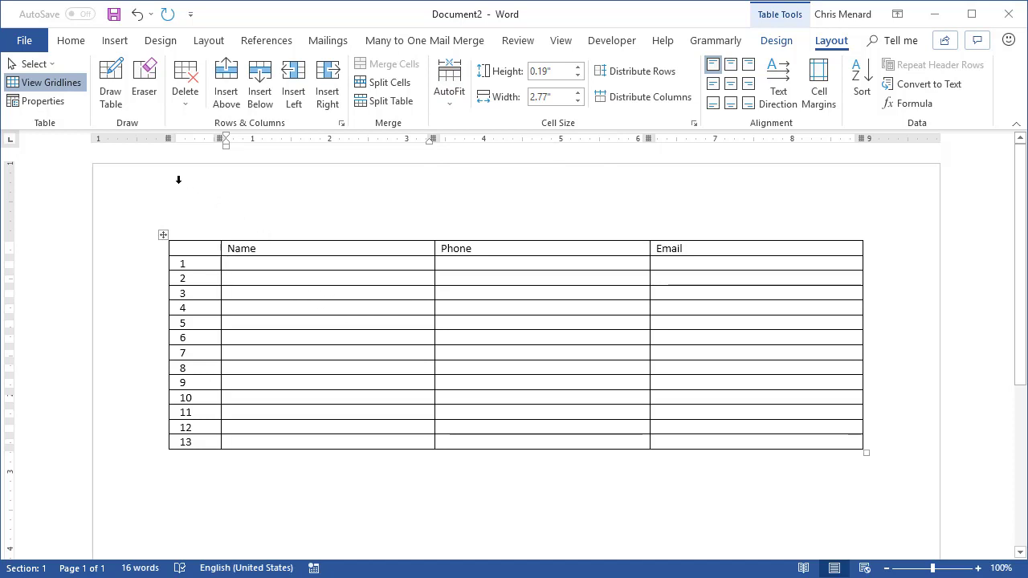
{"action": "left_click", "coordinate": [215, 43]}
{"action": "left_click", "coordinate": [66, 106]}
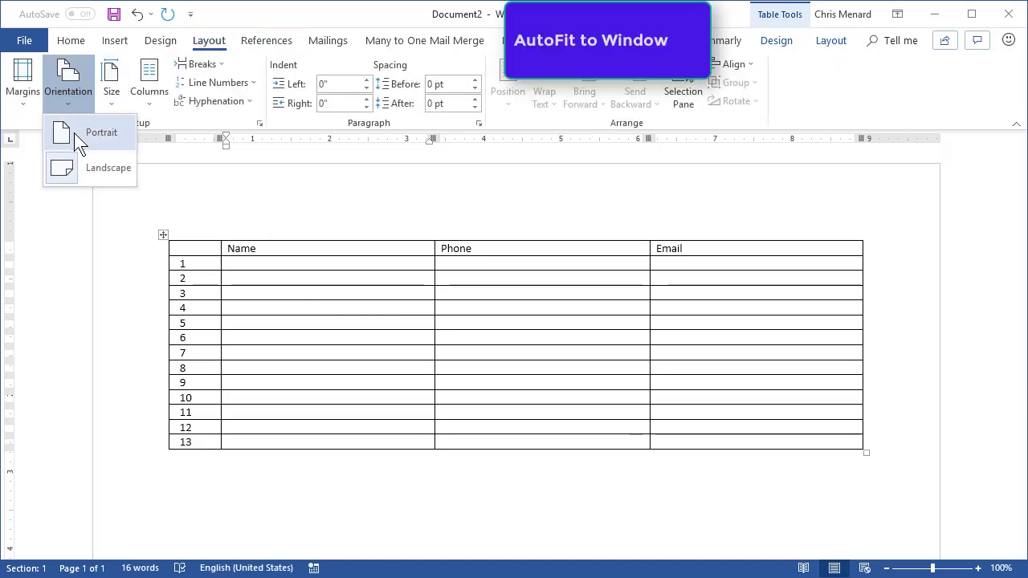
{"action": "left_click", "coordinate": [74, 132]}
{"action": "left_click", "coordinate": [69, 103]}
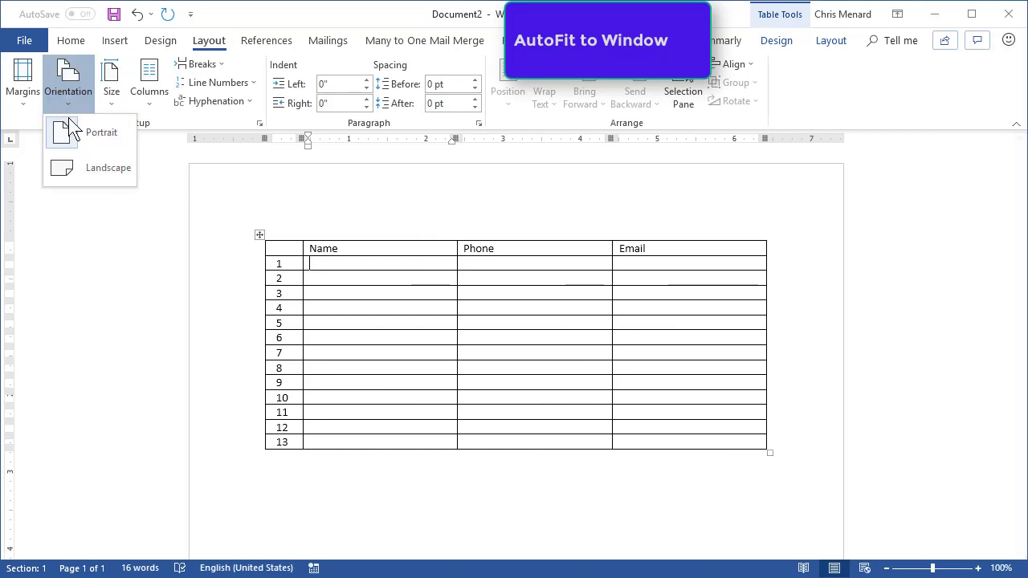
{"action": "left_click", "coordinate": [85, 167]}
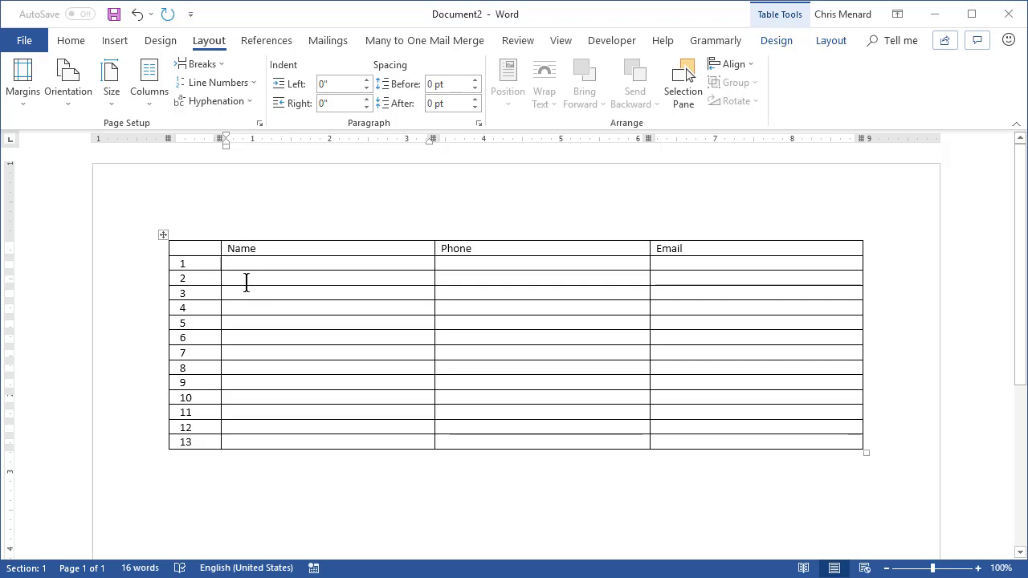
Raise the height of every sign-in table row to 0.5"
{"action": "left_click", "coordinate": [162, 236]}
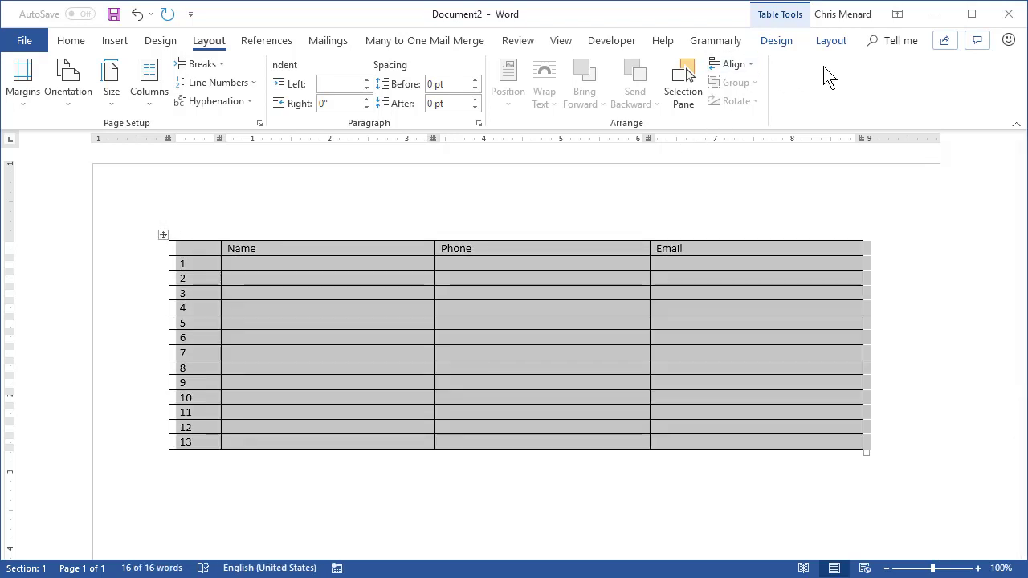
{"action": "left_click", "coordinate": [831, 41]}
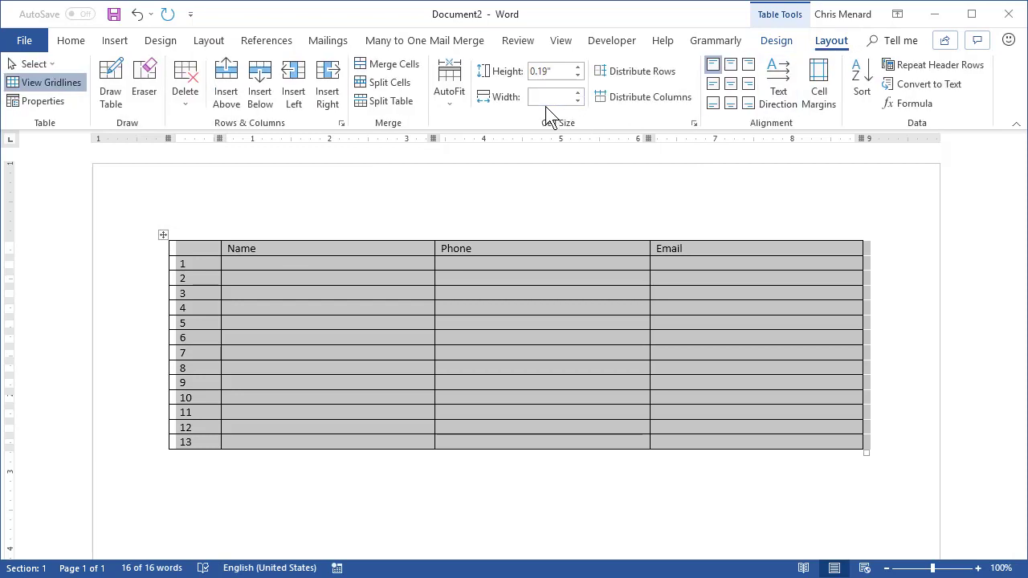
{"action": "left_click", "coordinate": [577, 67]}
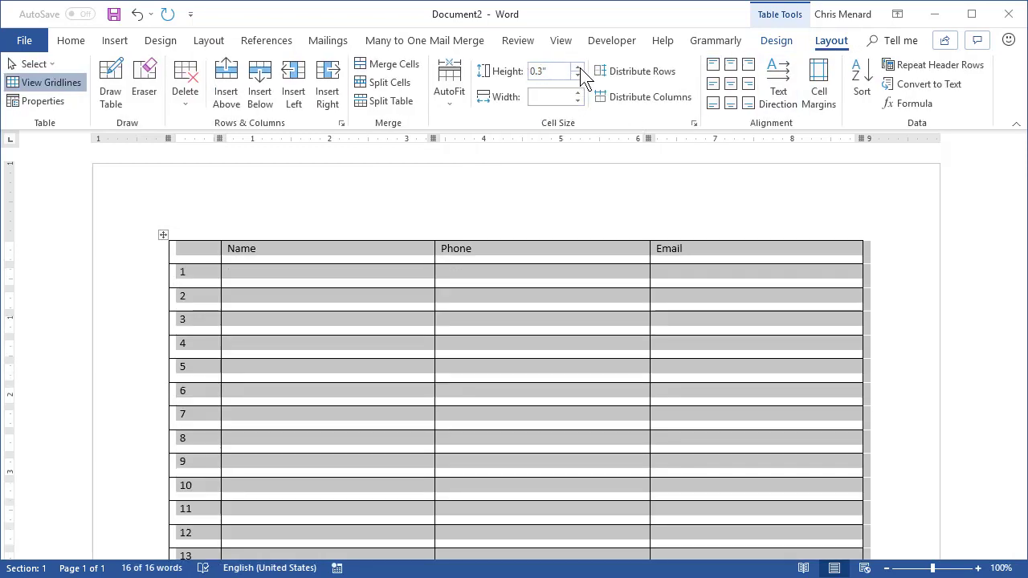
{"action": "left_click", "coordinate": [578, 68]}
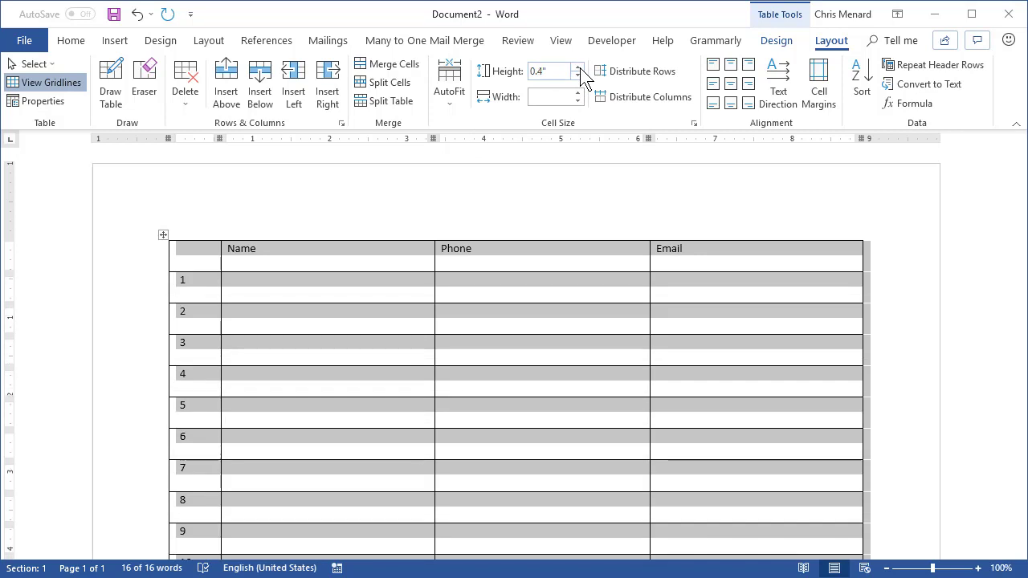
{"action": "left_click", "coordinate": [577, 67]}
{"action": "left_click", "coordinate": [374, 300]}
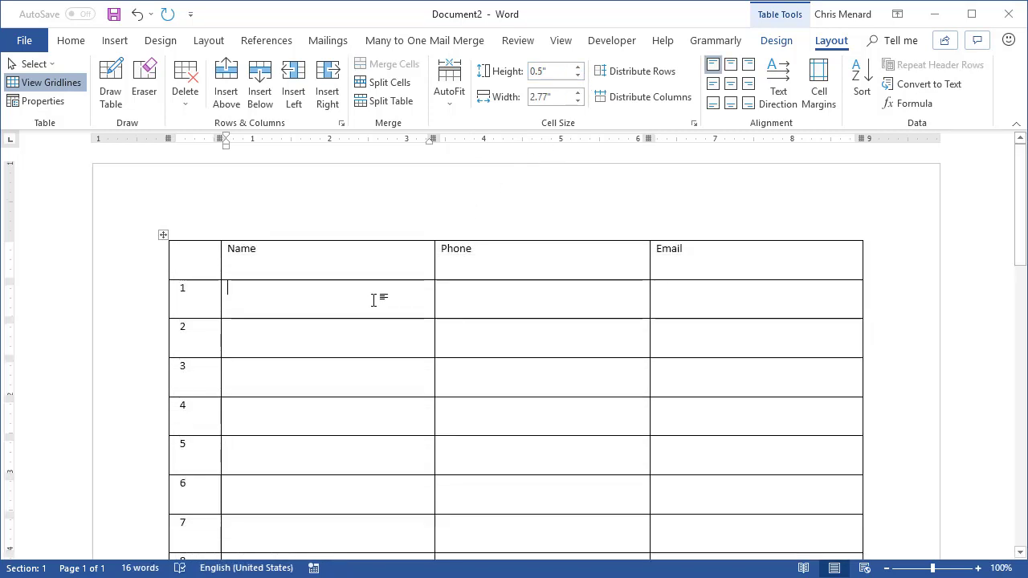
Make the Name, Phone and Email headers bold and centred in their cells
{"action": "left_click", "coordinate": [138, 258]}
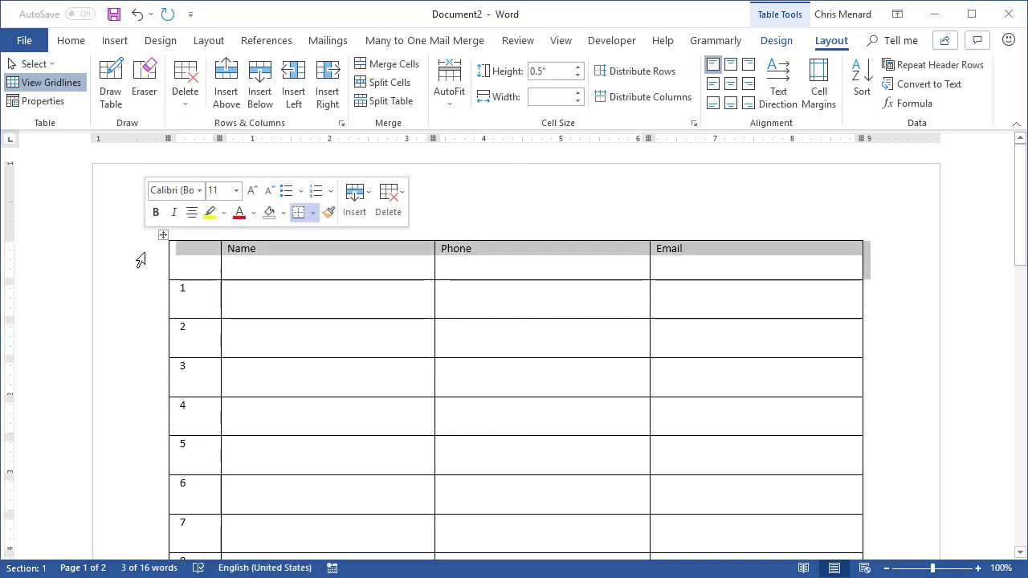
{"action": "left_click", "coordinate": [157, 214]}
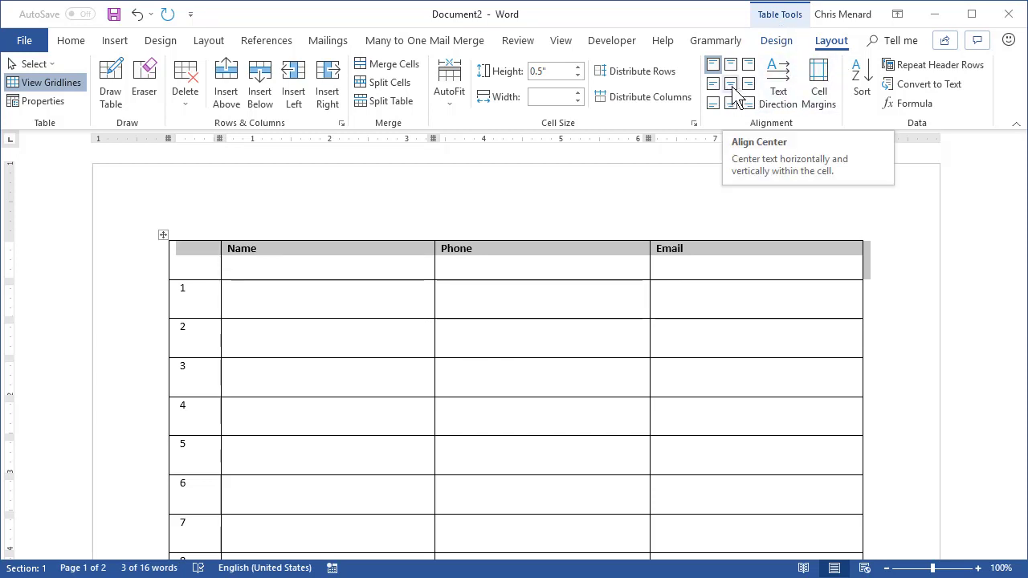
{"action": "left_click", "coordinate": [729, 86]}
Align the first column's row numbers Center Left, vertically centred
{"action": "left_click", "coordinate": [545, 270]}
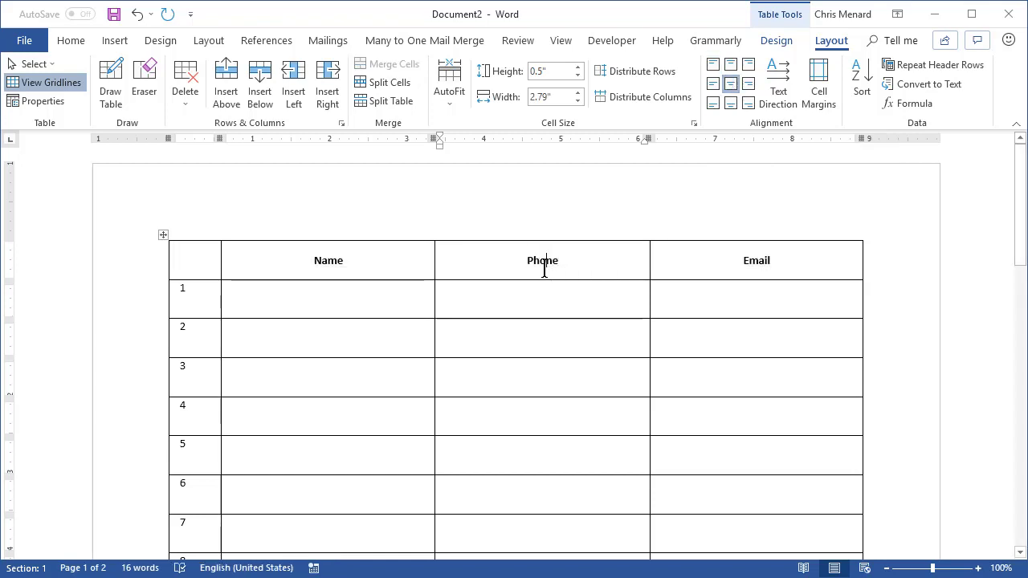
{"action": "left_click", "coordinate": [184, 239]}
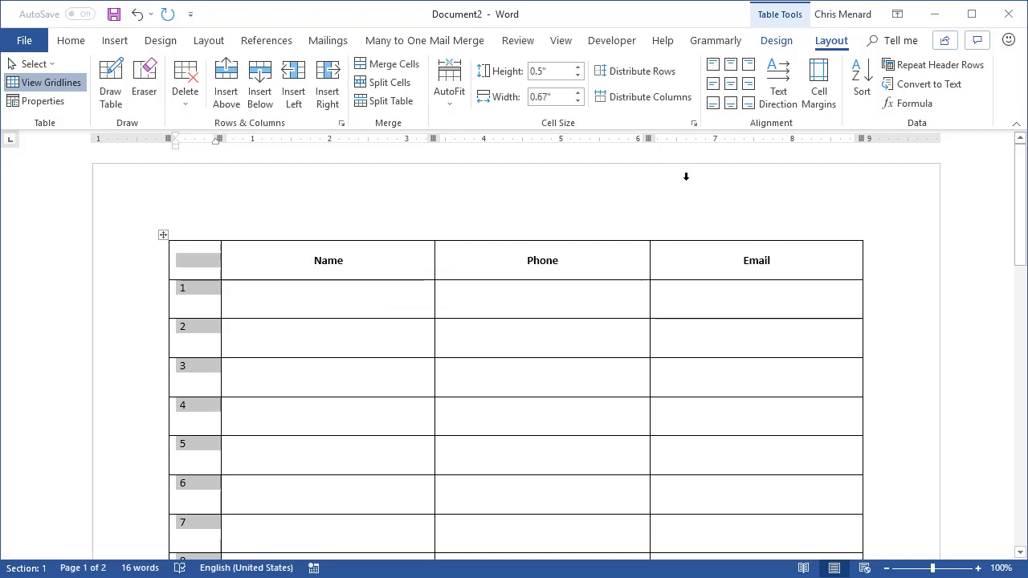
{"action": "left_click", "coordinate": [714, 85]}
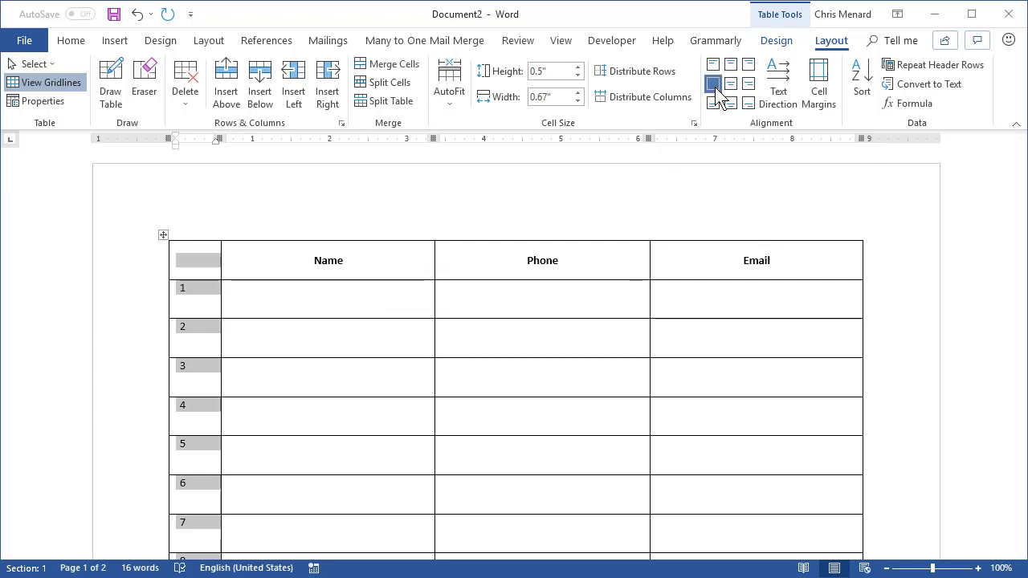
Add a new row after row 13 at the end of the table on page two
{"action": "left_click", "coordinate": [351, 307]}
{"action": "scroll", "coordinate": [452, 305], "scroll_direction": "down", "scroll_amount": 10}
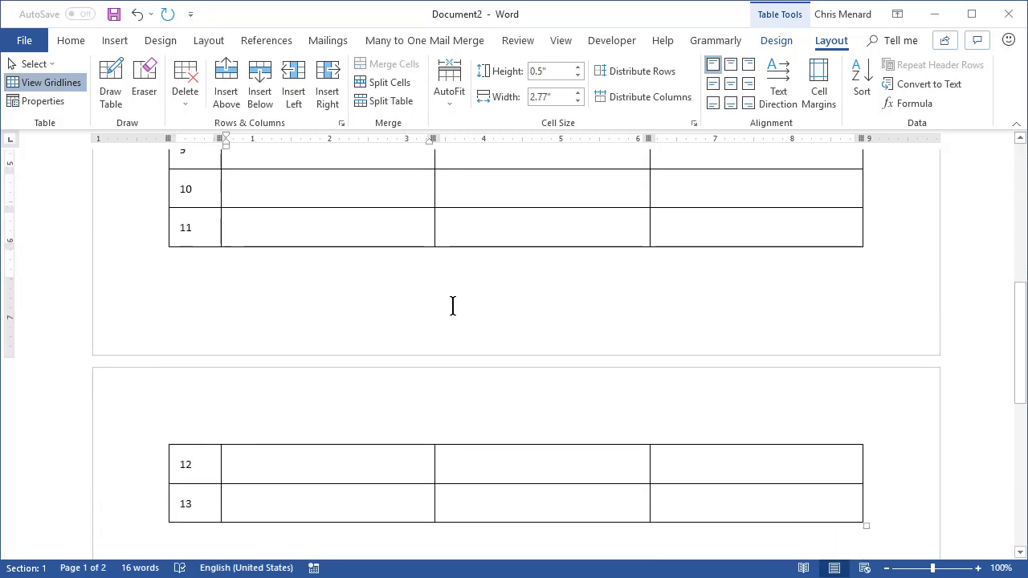
{"action": "scroll", "coordinate": [452, 306], "scroll_direction": "down", "scroll_amount": 3}
{"action": "scroll", "coordinate": [438, 302], "scroll_direction": "up", "scroll_amount": 3}
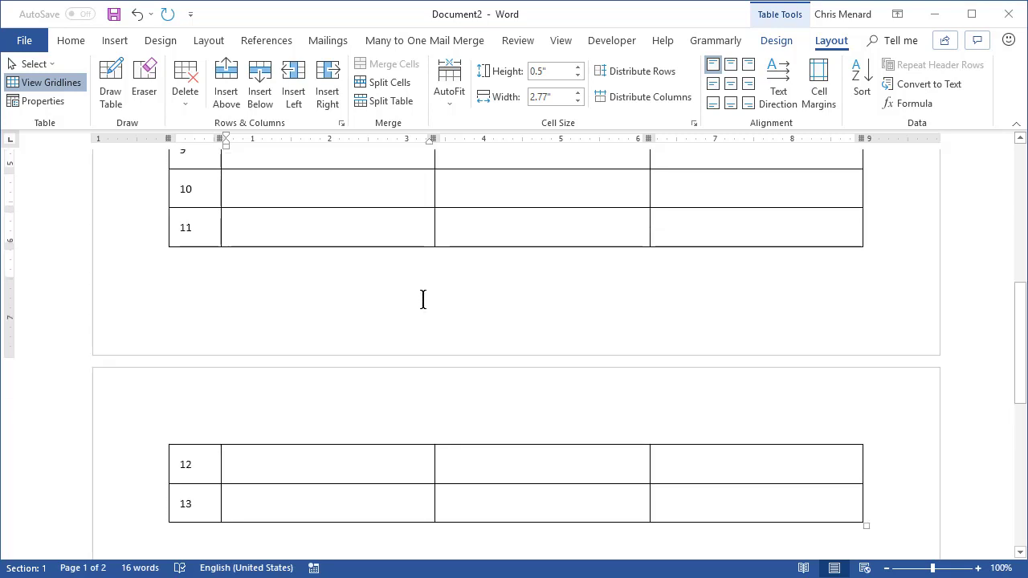
{"action": "left_click", "coordinate": [321, 503]}
{"action": "key", "text": "Tab"}
{"action": "key", "text": "Tab"}
{"action": "key", "text": "Tab"}
{"action": "key", "text": "Tab"}
{"action": "key", "text": "Tab"}
{"action": "key", "text": "Tab"}
{"action": "key", "text": "Tab"}
{"action": "key", "text": "Tab"}
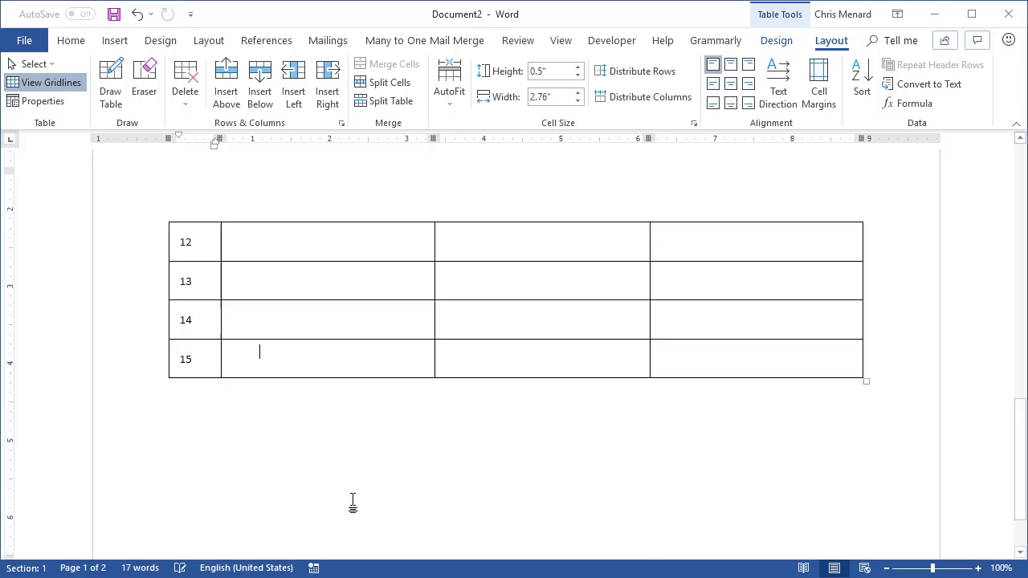
Keep adding rows through 17, typing 17 in the last row's number cell
{"action": "scroll", "coordinate": [352, 502], "scroll_direction": "down", "scroll_amount": 2}
{"action": "key", "text": "Tab"}
{"action": "key", "text": "Tab"}
{"action": "key", "text": "Tab"}
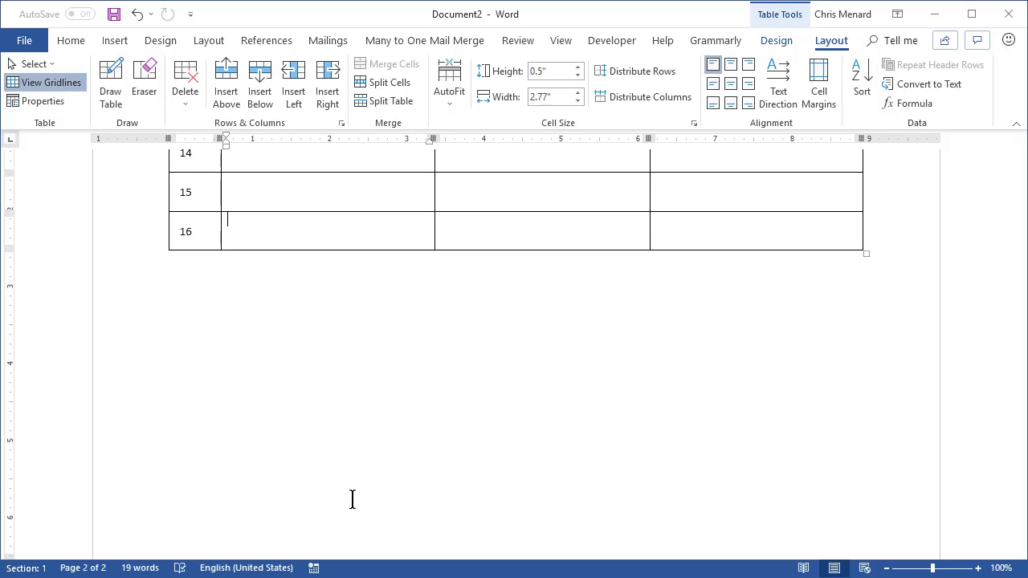
{"action": "scroll", "coordinate": [351, 499], "scroll_direction": "up", "scroll_amount": 3}
{"action": "key", "text": "Tab"}
{"action": "key", "text": "Tab"}
{"action": "key", "text": "Tab"}
{"action": "type", "text": "17"}
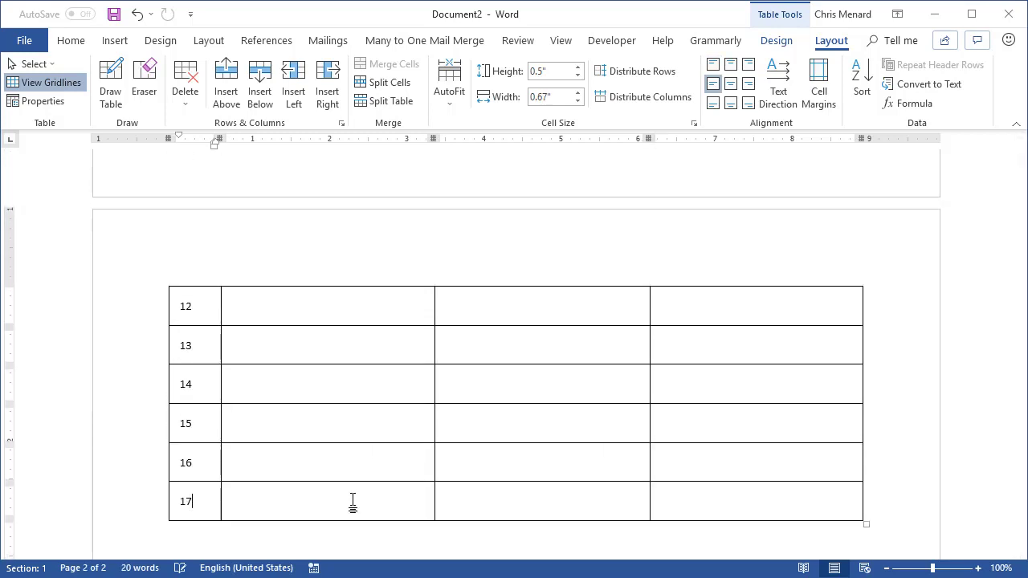
{"action": "scroll", "coordinate": [352, 503], "scroll_direction": "up", "scroll_amount": 8}
{"action": "scroll", "coordinate": [352, 500], "scroll_direction": "down", "scroll_amount": 5}
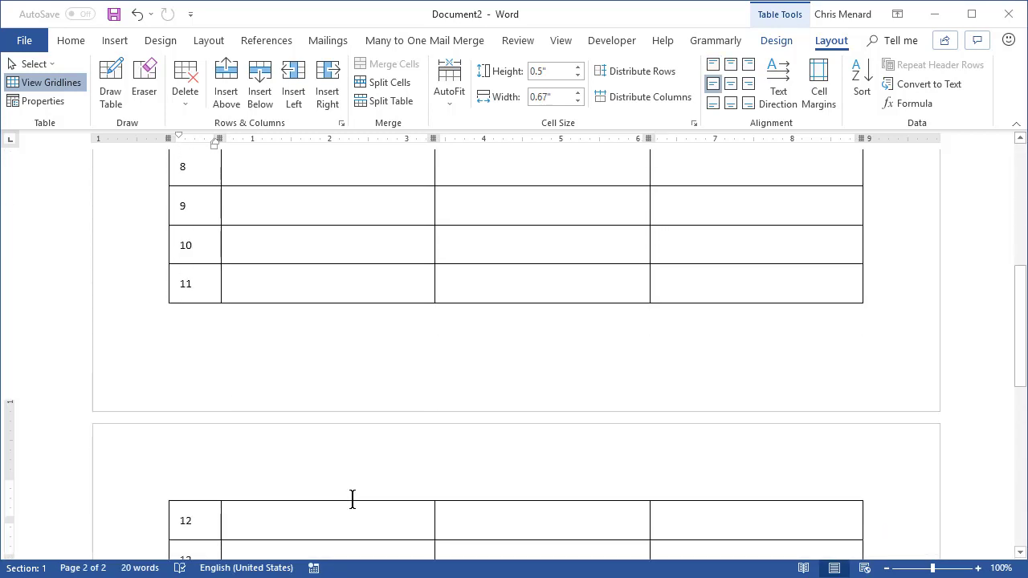
{"action": "scroll", "coordinate": [352, 500], "scroll_direction": "down", "scroll_amount": 2}
{"action": "scroll", "coordinate": [353, 499], "scroll_direction": "up", "scroll_amount": 9}
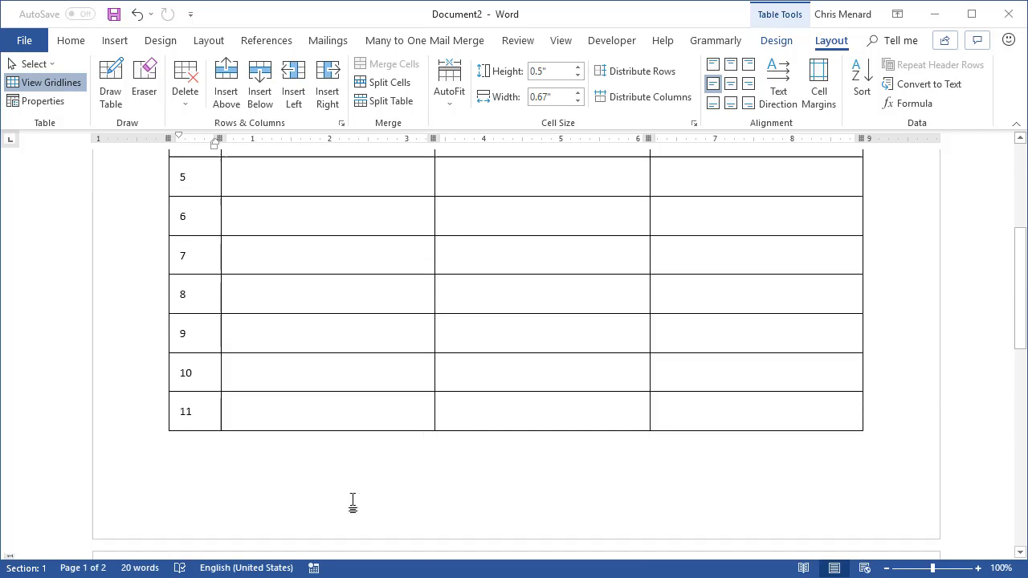
Turn on Repeat Header Rows for the Name/Phone/Email row and check it on page two
{"action": "left_click", "coordinate": [362, 264]}
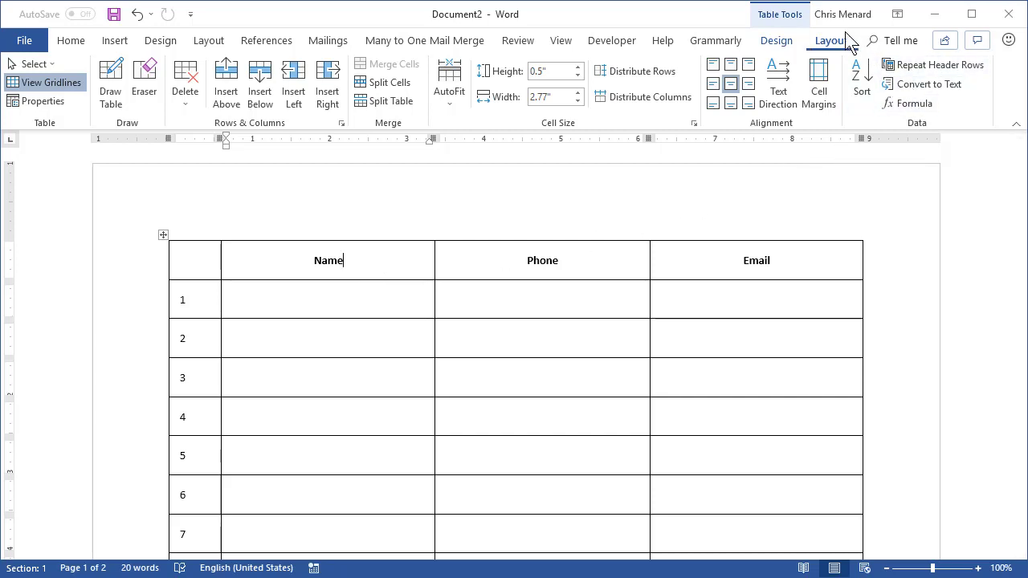
{"action": "left_click", "coordinate": [925, 67]}
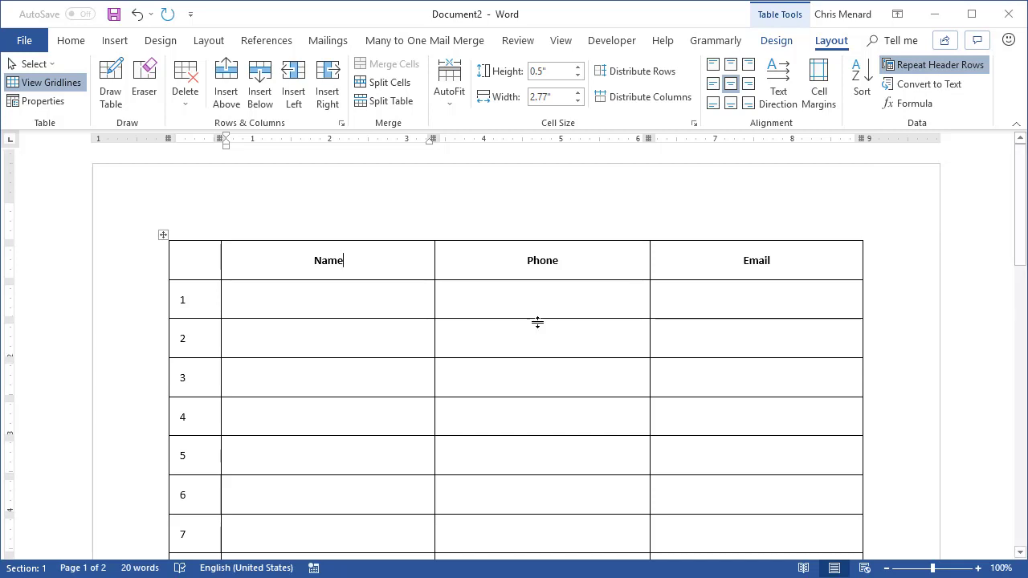
{"action": "scroll", "coordinate": [537, 322], "scroll_direction": "down", "scroll_amount": 15}
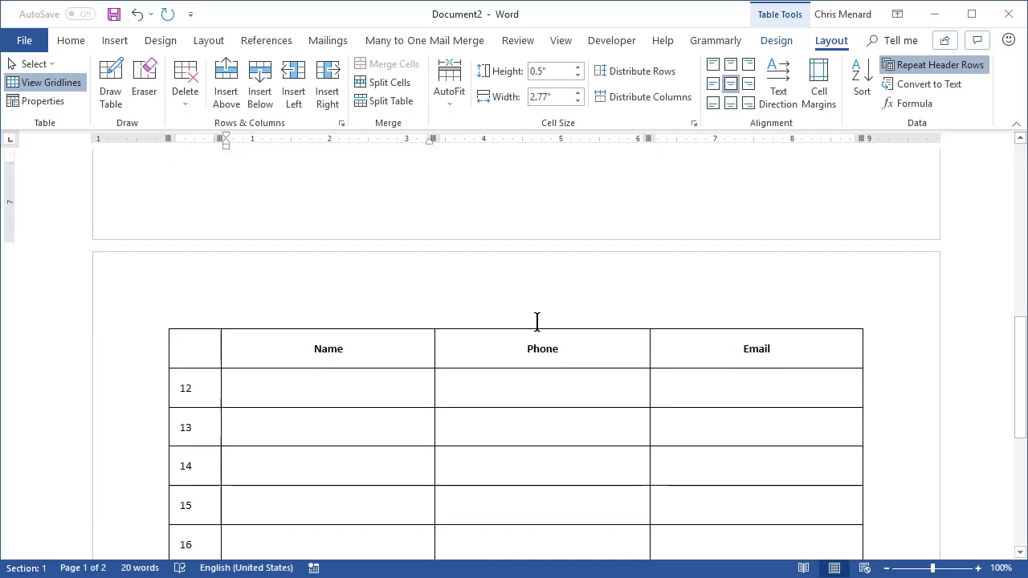
{"action": "scroll", "coordinate": [537, 322], "scroll_direction": "up", "scroll_amount": 15}
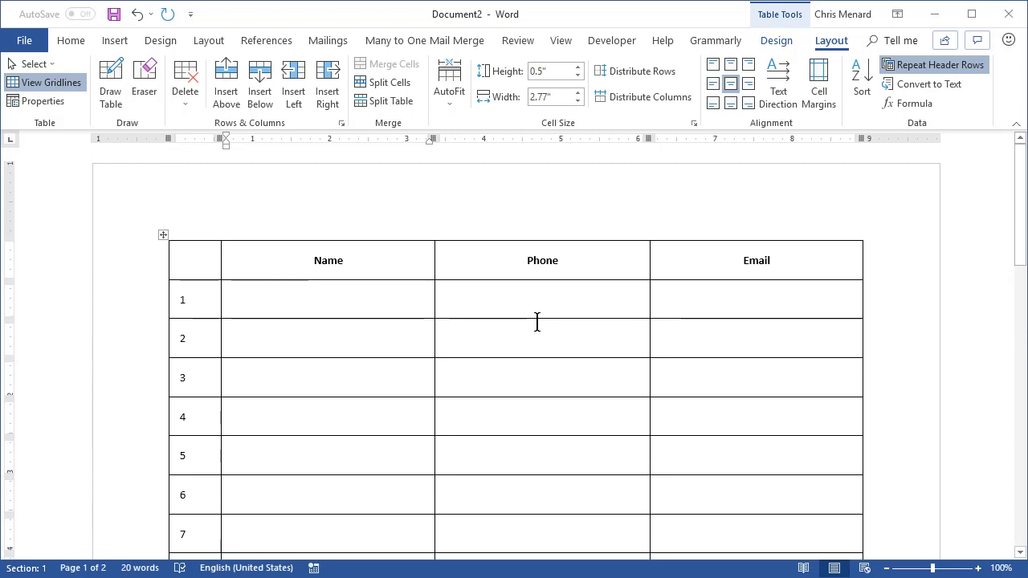
{"action": "left_click", "coordinate": [562, 259]}
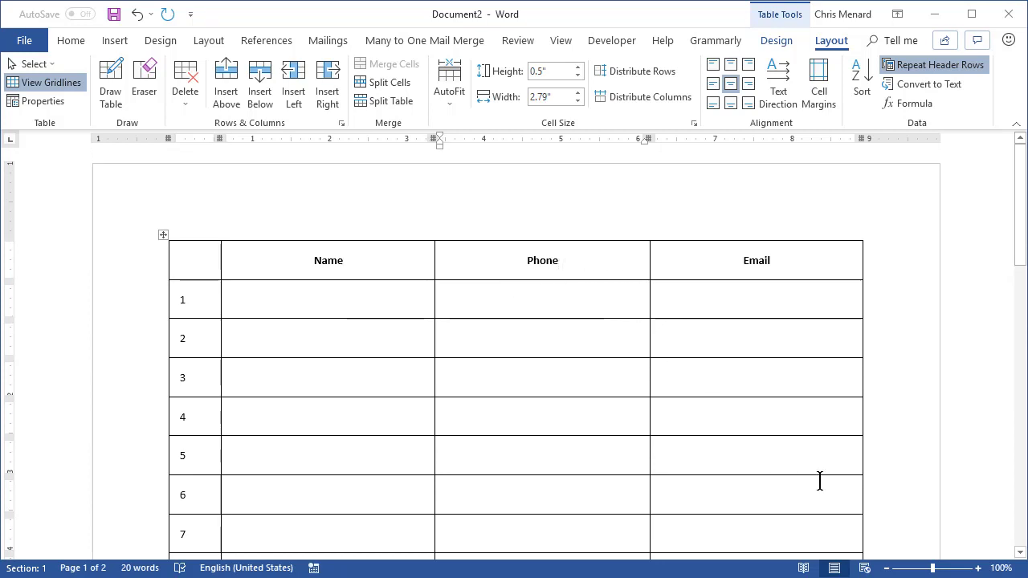